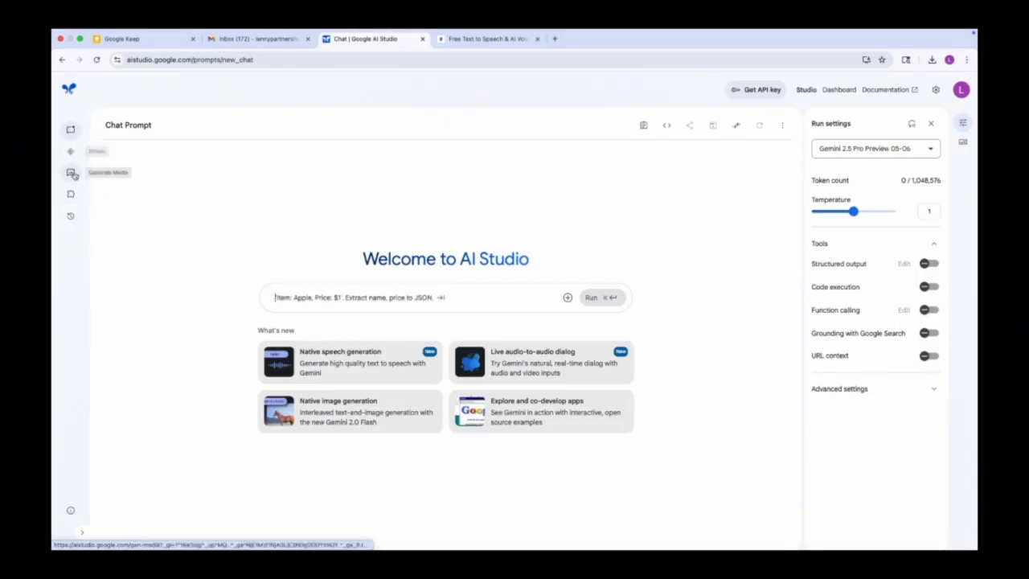
# Generate a 16:9 Imagen 3 image of a Pixar-style African American woman with an Afro bun podcasting in a cozy studio, and export it to Drive.
pyautogui.click(70, 173)
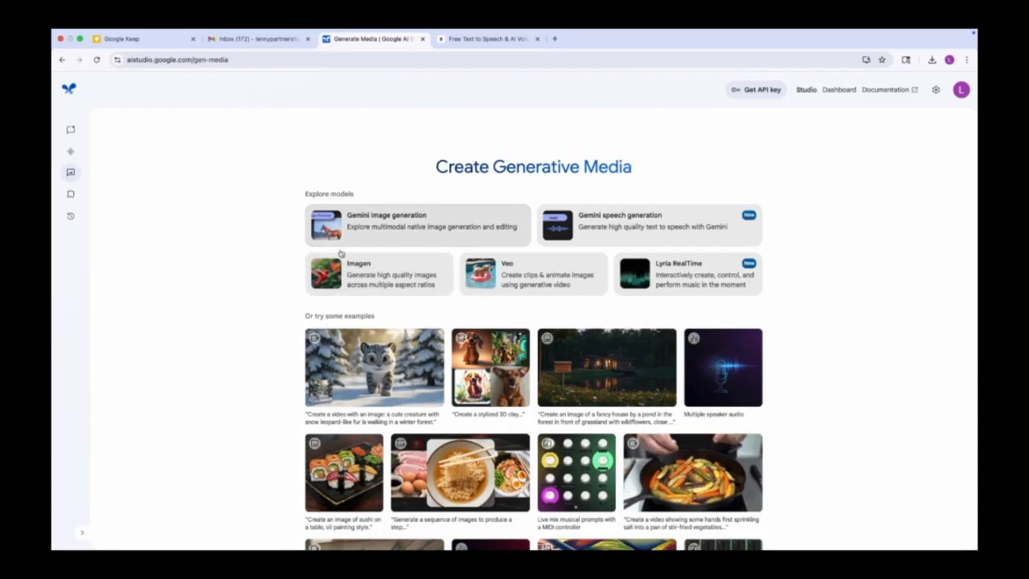
pyautogui.click(380, 264)
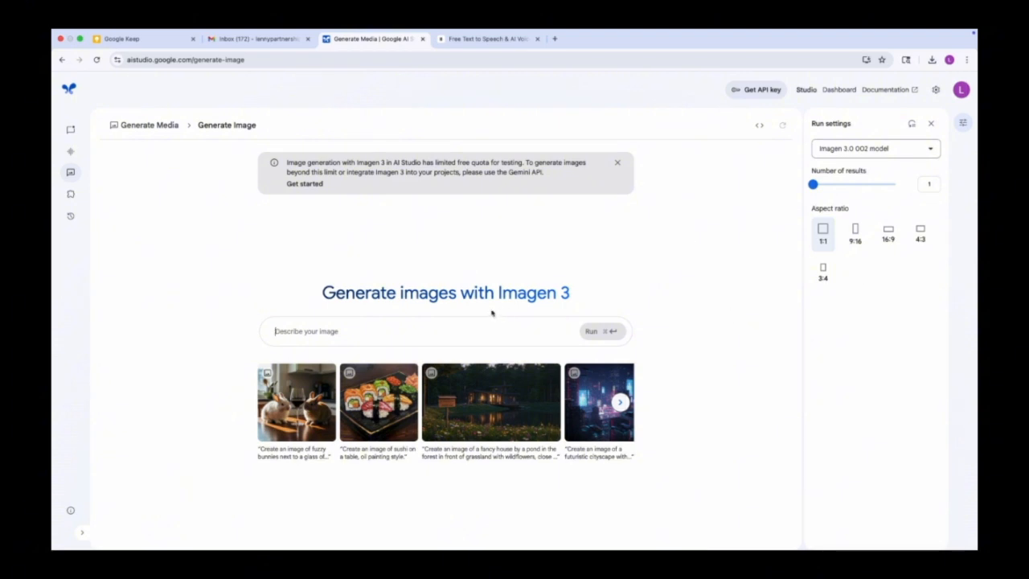
pyautogui.write('3D animated African American female character podcasting in a cozy indoor studio. The character has medium-brown skin, Afro hair in a high bun, expressive eyes, and a friendly expression. She is wearing a white blouse and over-ear headphones while speaking into a professional podcast microphone. The background includes a couch, soft lighting, soundproof foam panels on the wall, a bookshelf, and a houseplant. Cinematic lighting with a warm atmosphere, Pixar-style animation.')
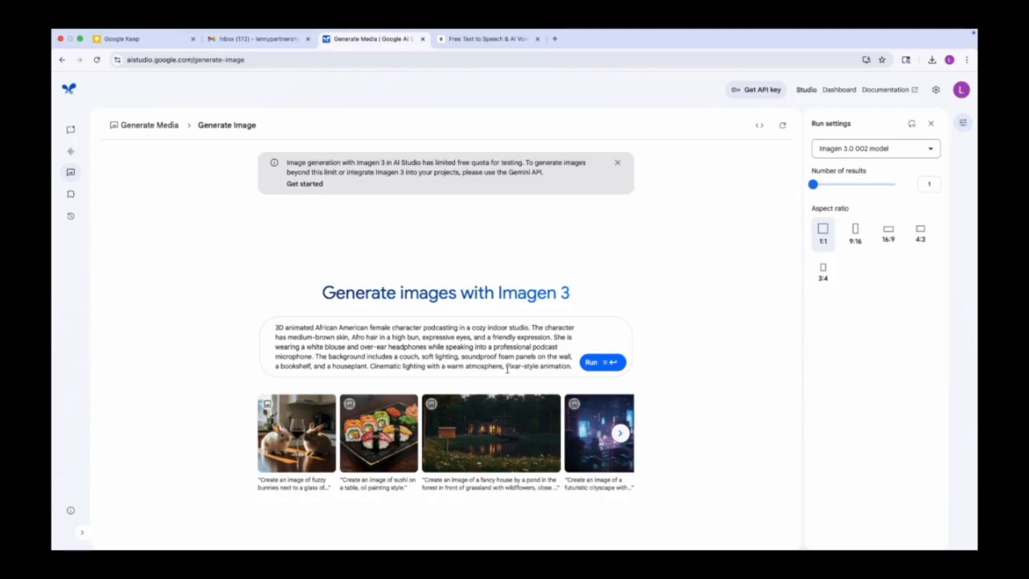
pyautogui.click(889, 236)
pyautogui.click(592, 363)
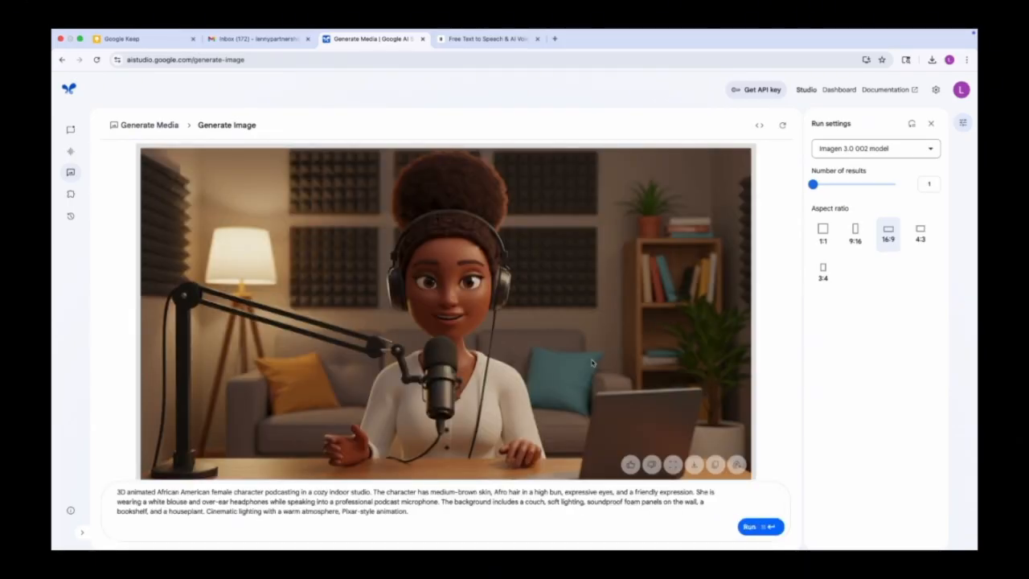
pyautogui.click(737, 466)
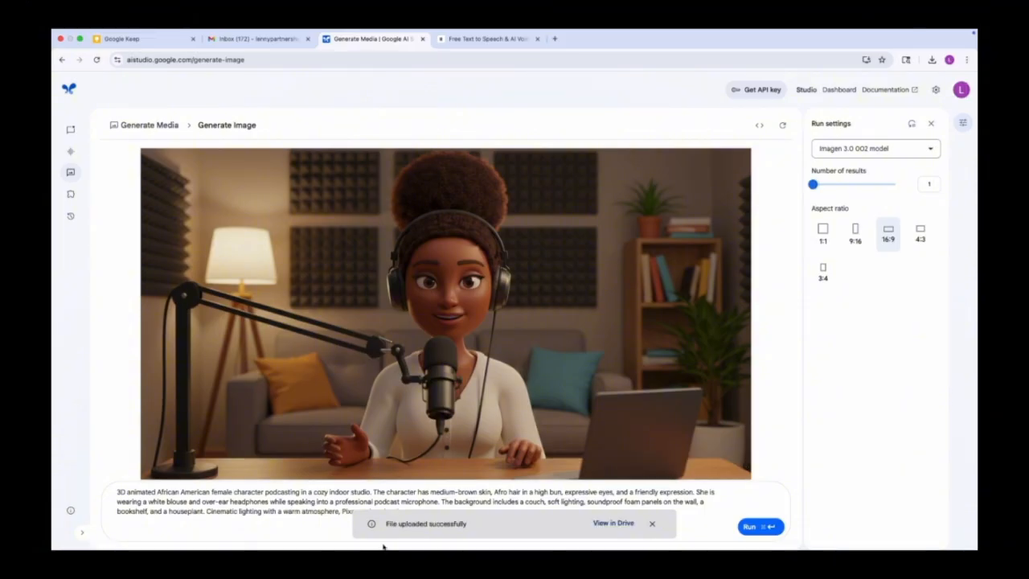
# Replace the prompt with a 3D animated male podcaster in a dark green sweater, generate the image and export it to Drive.
pyautogui.tripleClick(389, 501)
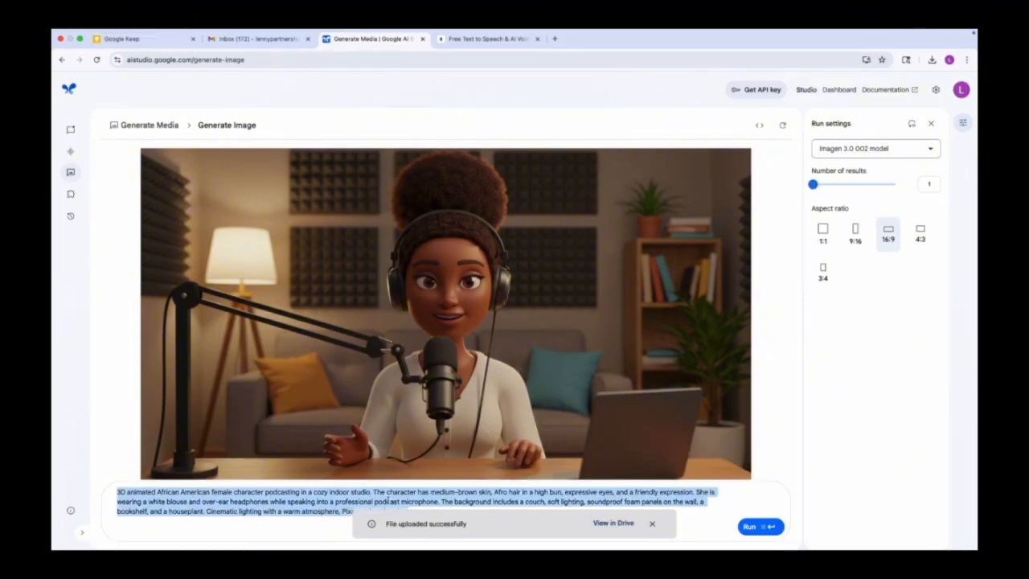
pyautogui.click(388, 500)
pyautogui.press('super+a')
pyautogui.press('super+v')
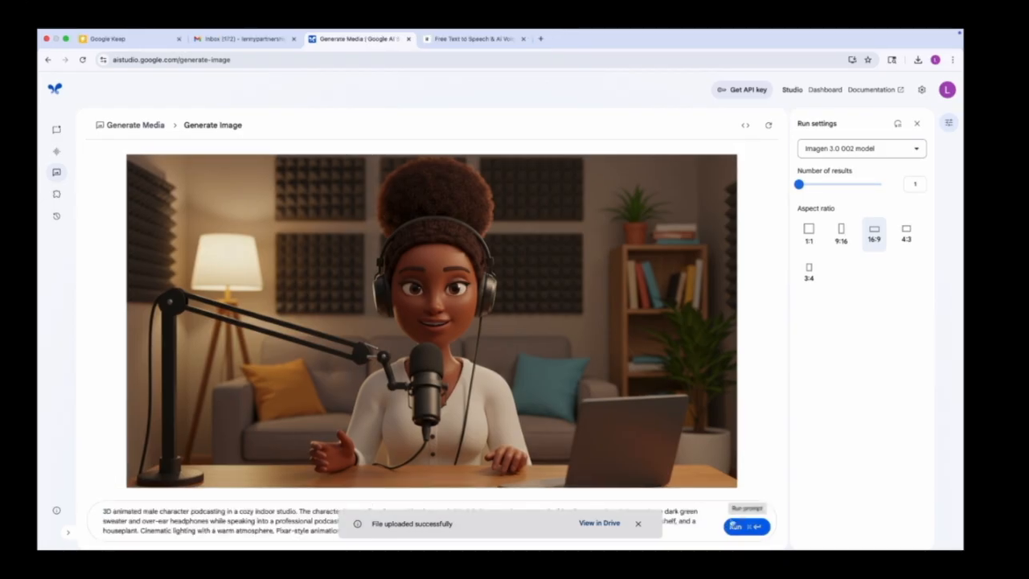
pyautogui.click(736, 528)
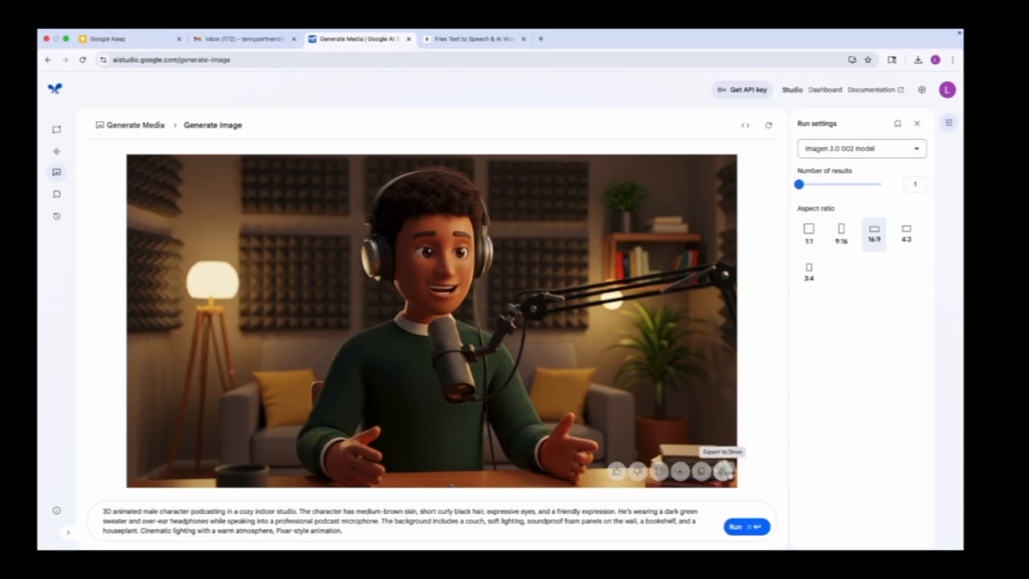
pyautogui.click(723, 473)
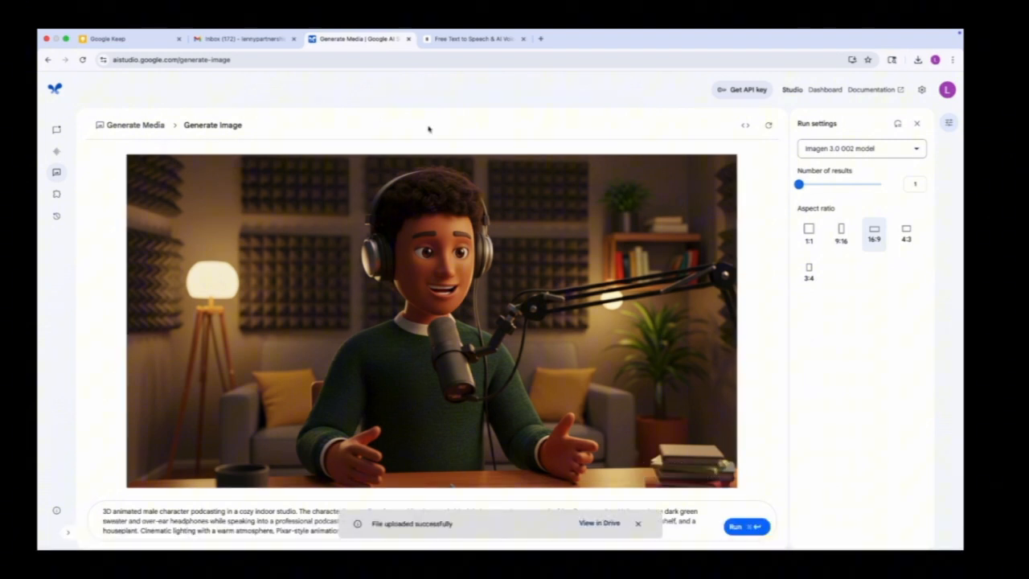
# Switch to ElevenLabs and start a new Studio project from scratch.
pyautogui.click(463, 39)
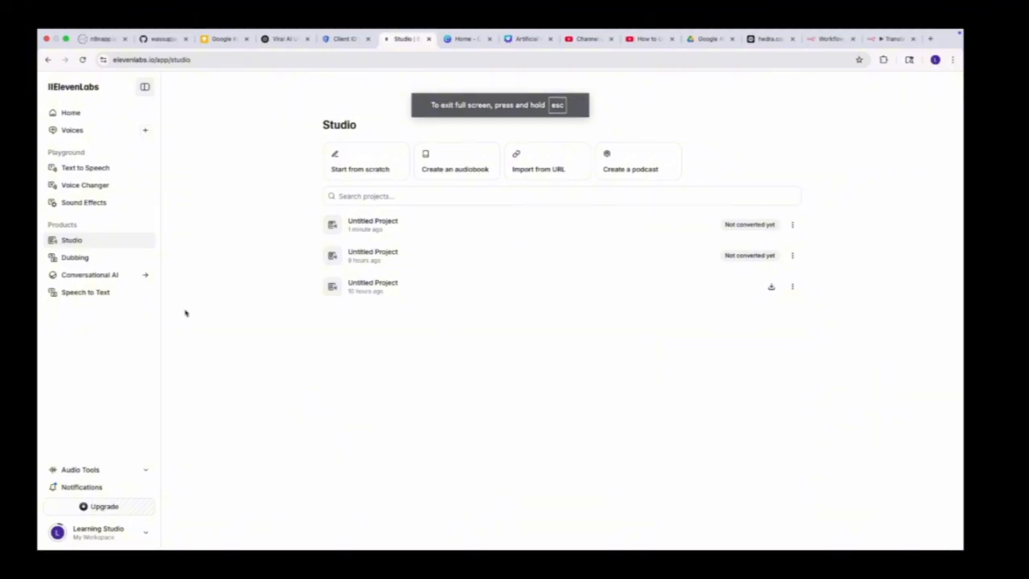
pyautogui.click(85, 241)
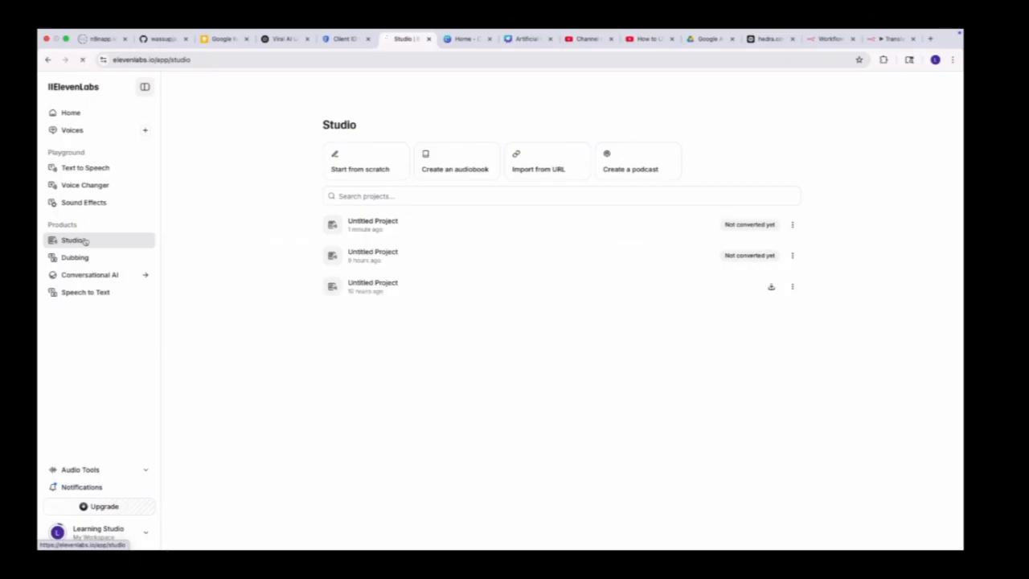
pyautogui.click(360, 164)
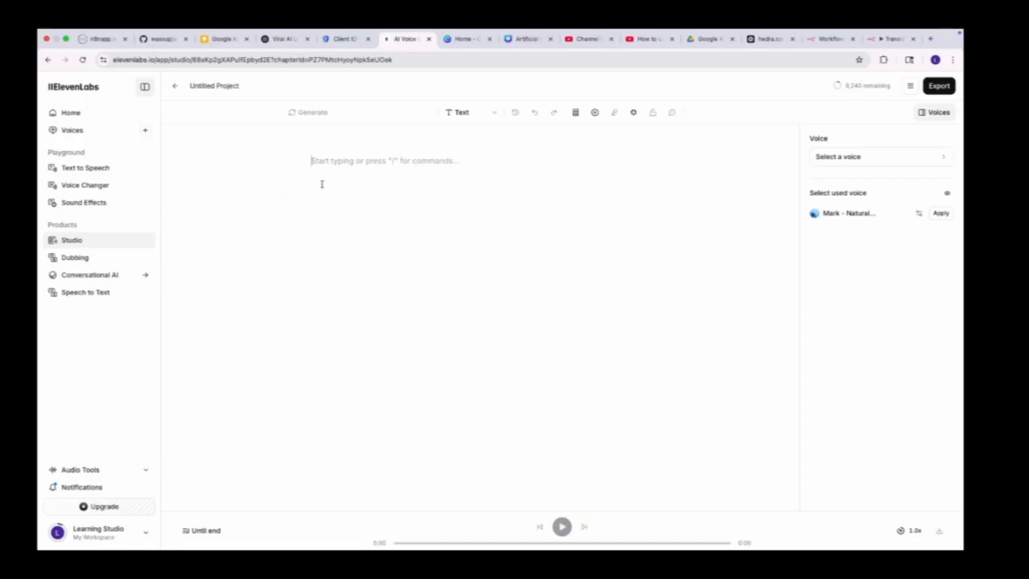
# Copy the man-and-woman summer podcast script from the ChatGPT conversation and paste it into the empty ElevenLabs project.
pyautogui.click(278, 43)
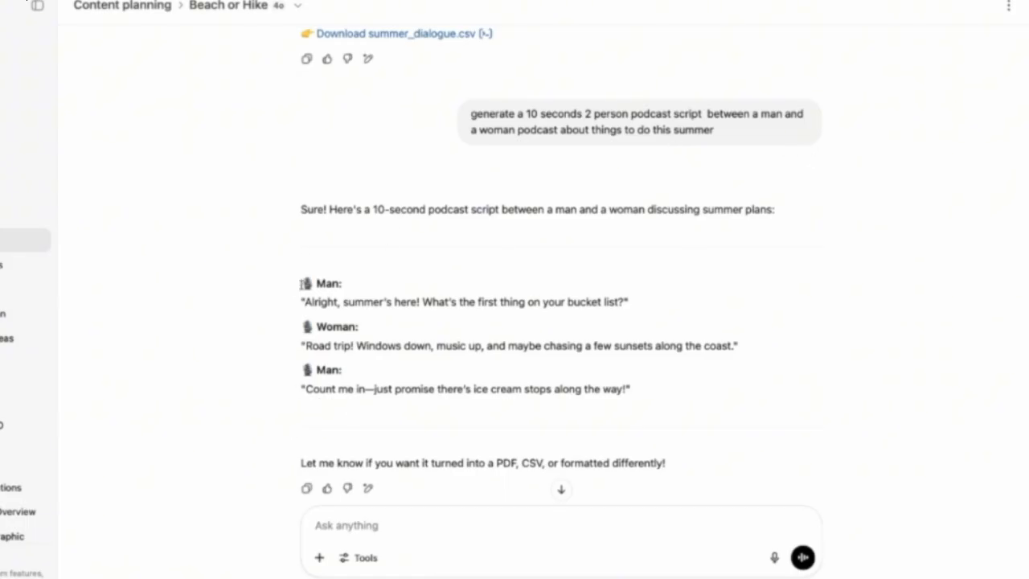
pyautogui.moveTo(344, 280); pyautogui.dragTo(729, 432)
pyautogui.rightClick(336, 344)
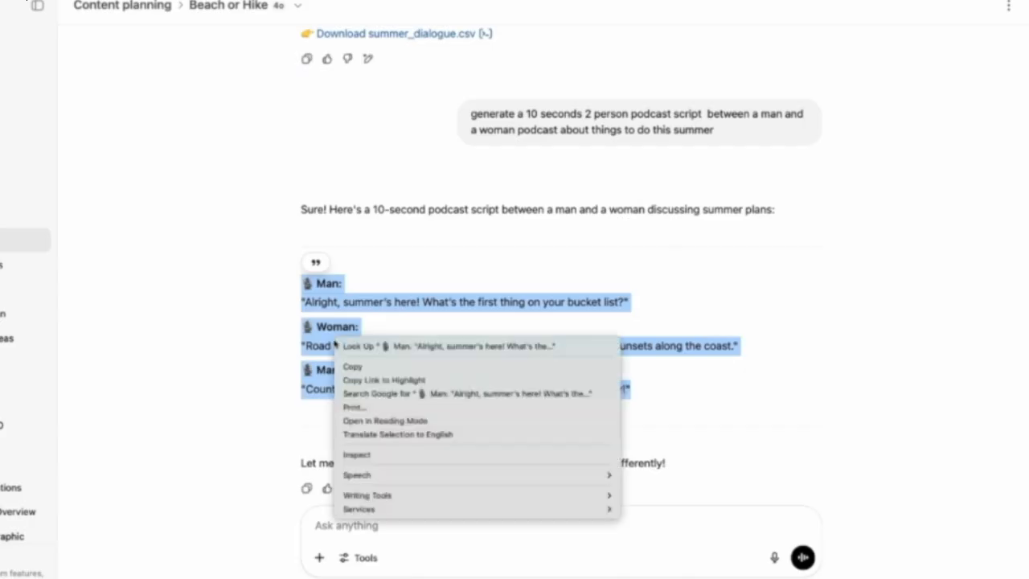
pyautogui.click(355, 366)
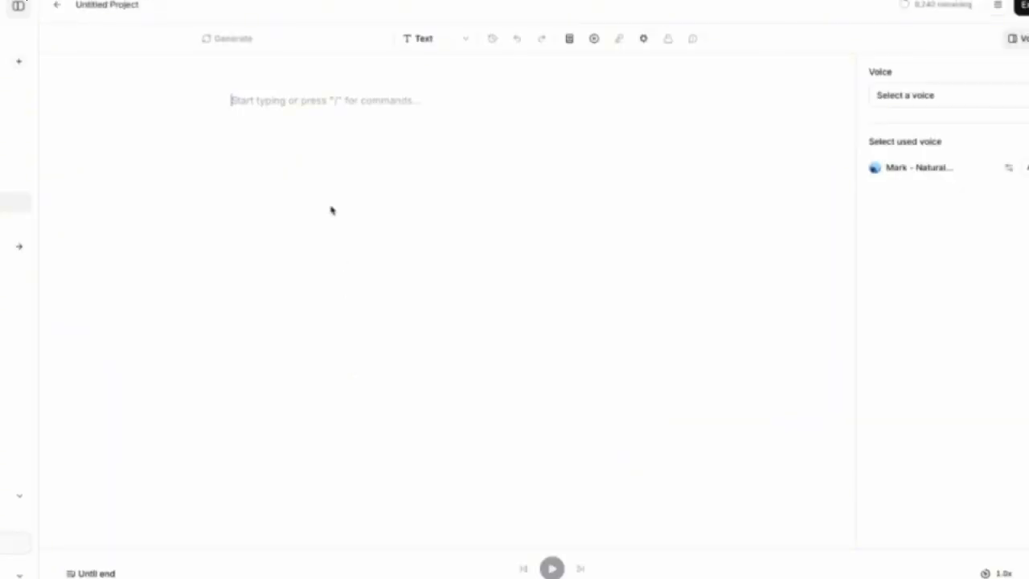
pyautogui.hotkey('ctrl', 'v')
# Delete the "Man:" and "Woman:" speaker labels so that only the three dialogue lines stay in the script.
pyautogui.tripleClick(282, 100)
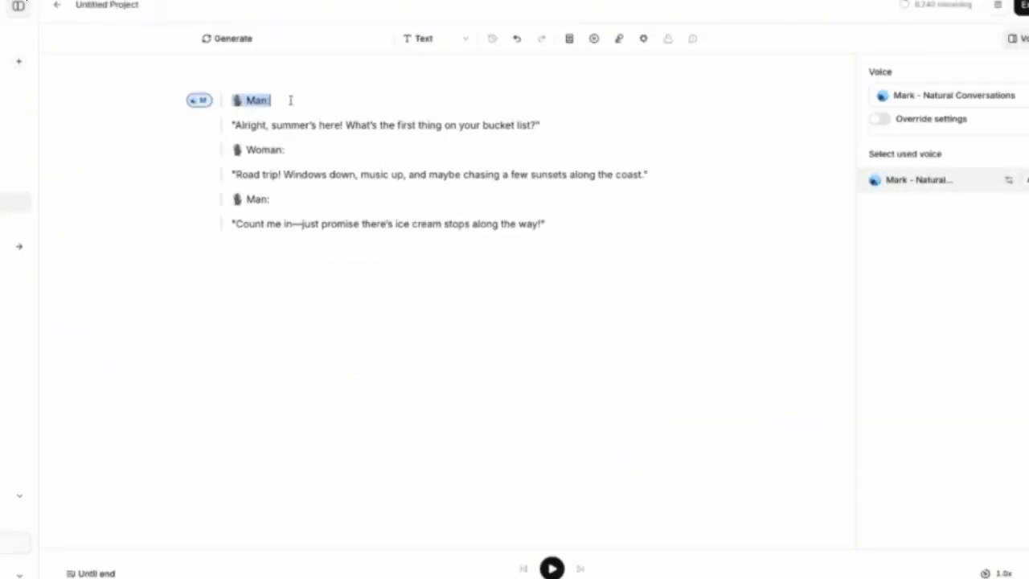
pyautogui.press('BackSpace')
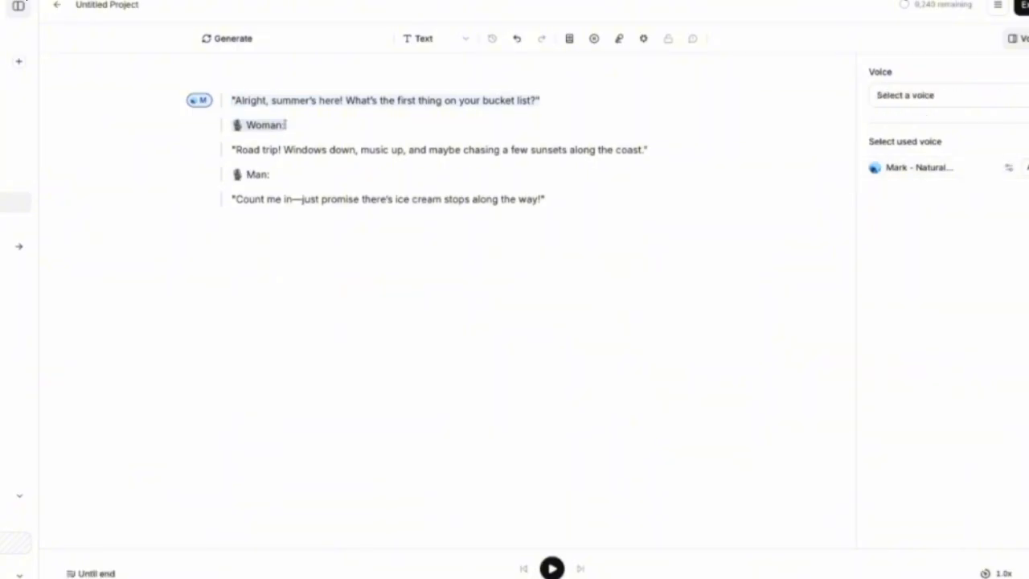
pyautogui.tripleClick(249, 126)
pyautogui.press('BackSpace')
pyautogui.press('BackSpace')
pyautogui.tripleClick(266, 151)
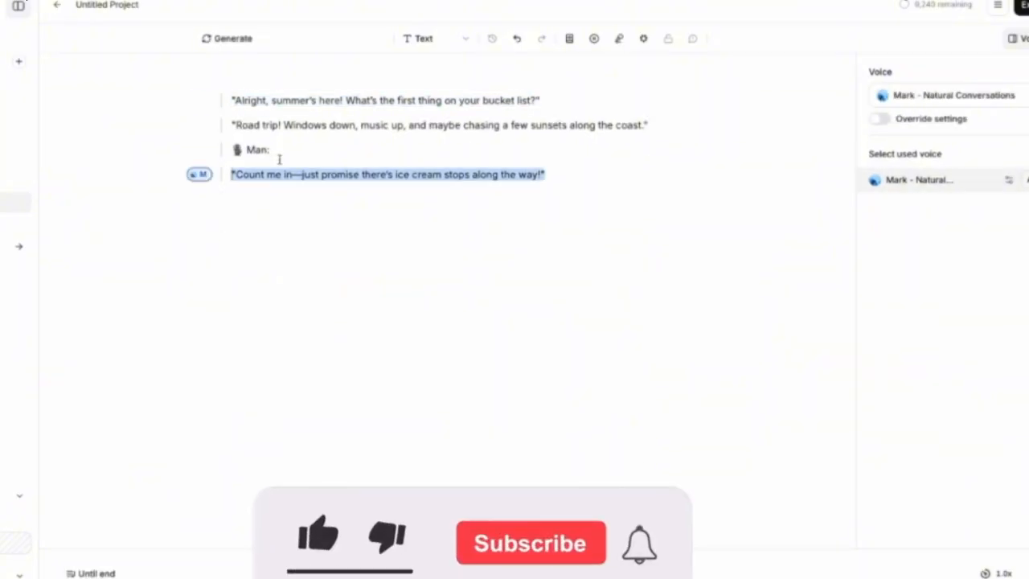
pyautogui.press('BackSpace')
pyautogui.press('BackSpace')
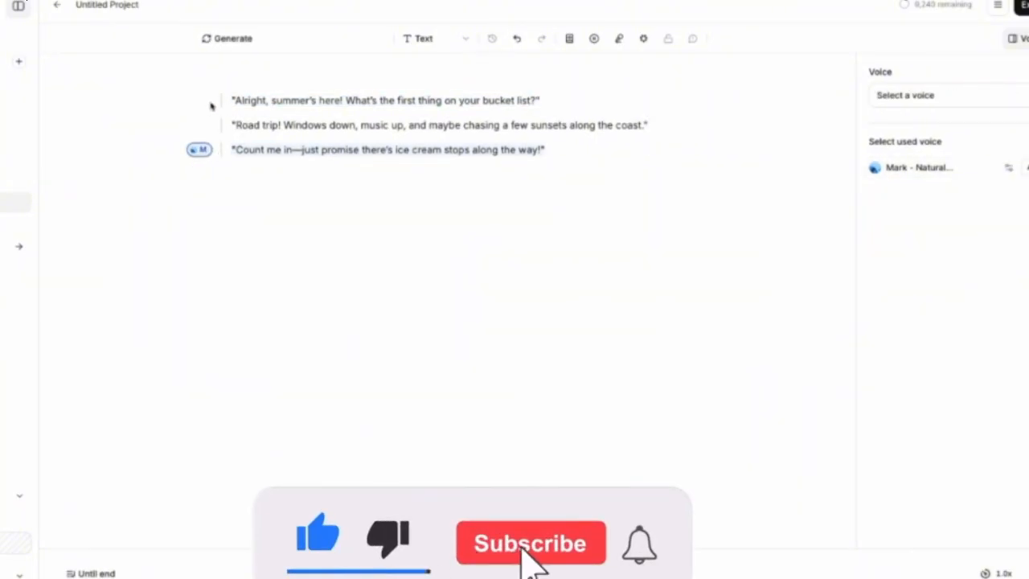
# Assign the Lisa - pleasant voice to the woman's "Road trip!" line and check the voice of the last line.
pyautogui.tripleClick(240, 99)
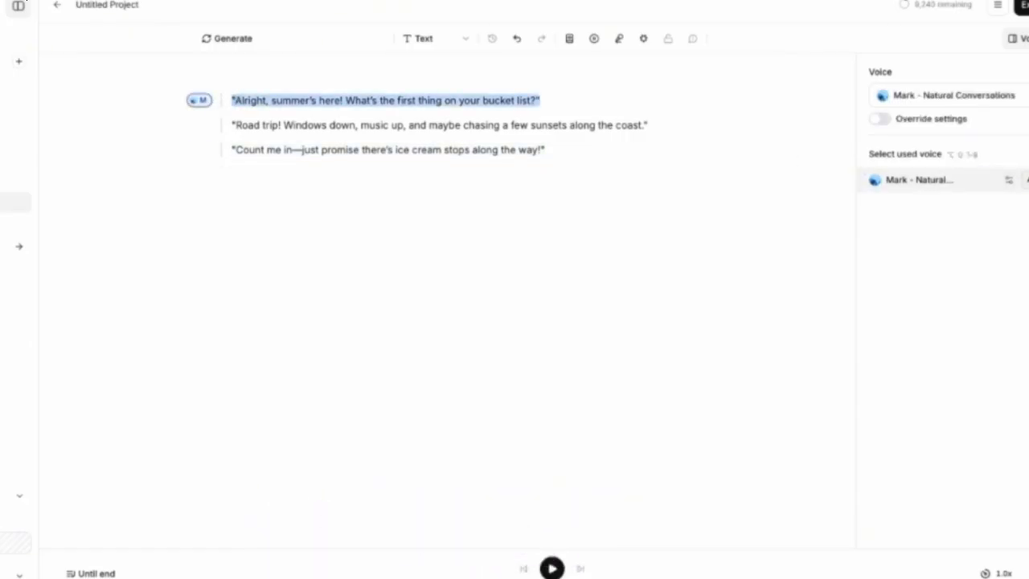
pyautogui.tripleClick(342, 125)
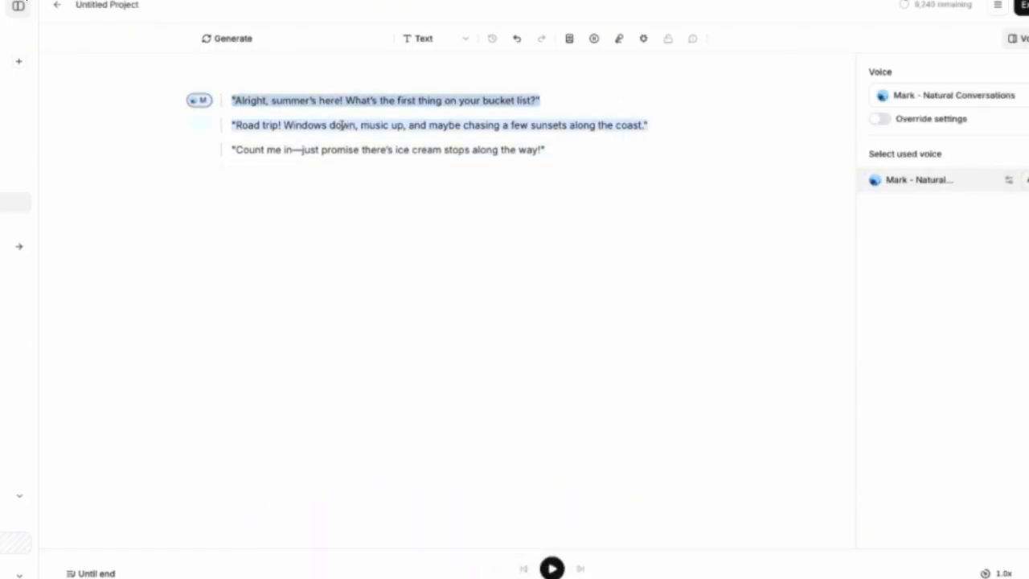
pyautogui.click(244, 102)
pyautogui.click(243, 126)
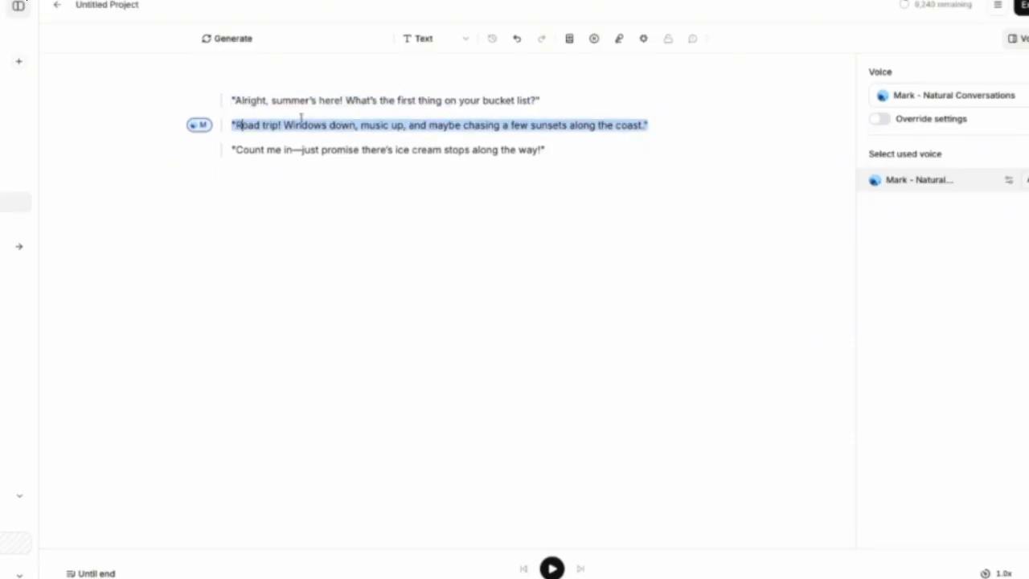
pyautogui.click(991, 99)
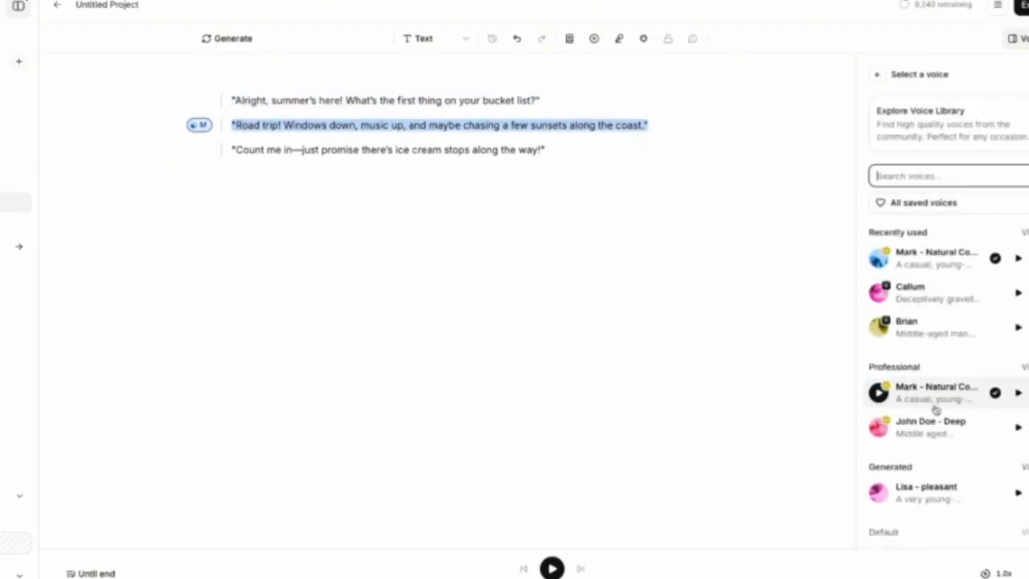
pyautogui.click(896, 494)
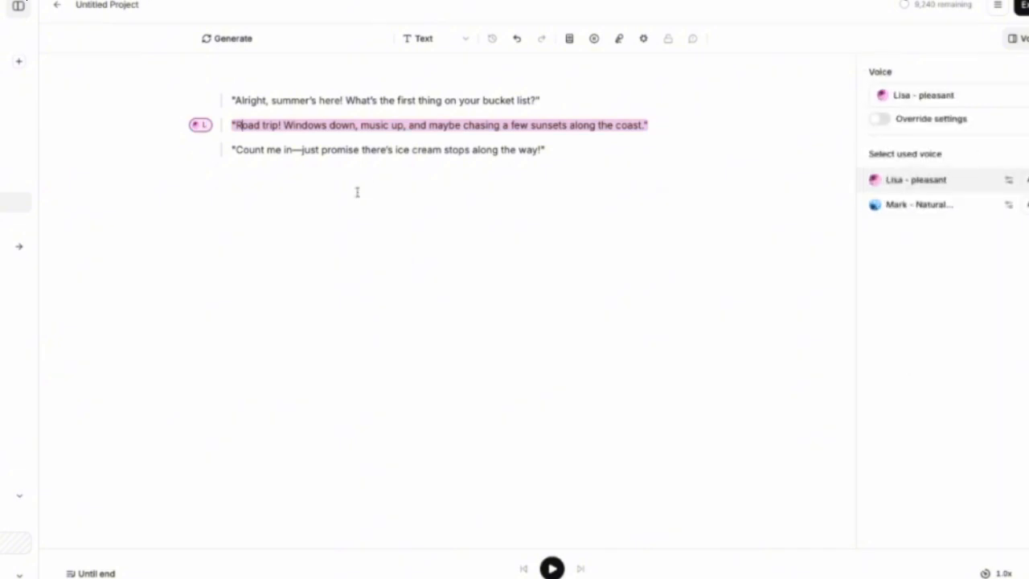
pyautogui.click(268, 149)
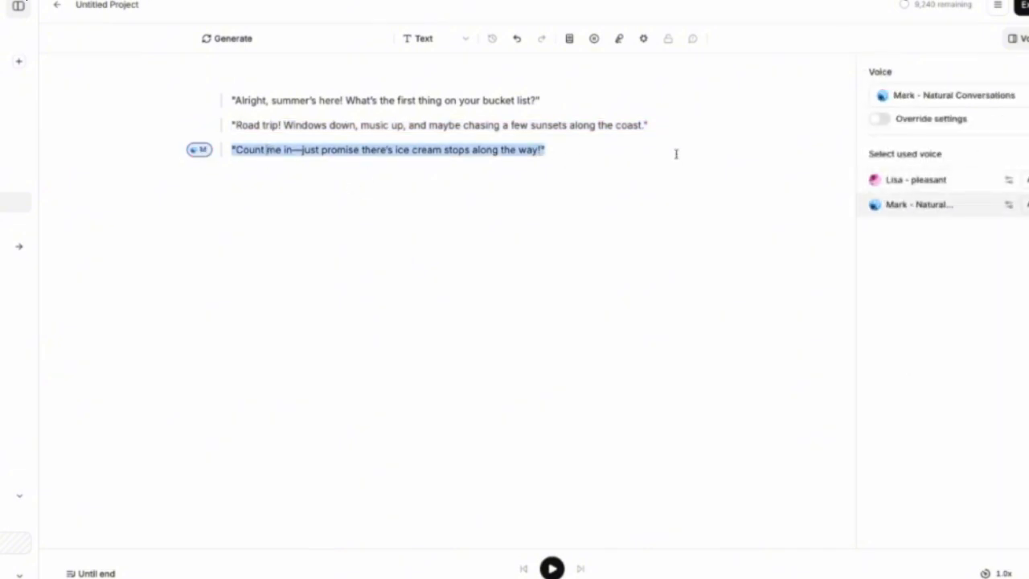
# Export all three dialogue lines as a Paragraphs ZIP in MP3 format.
pyautogui.hotkey('ctrl', 'a')
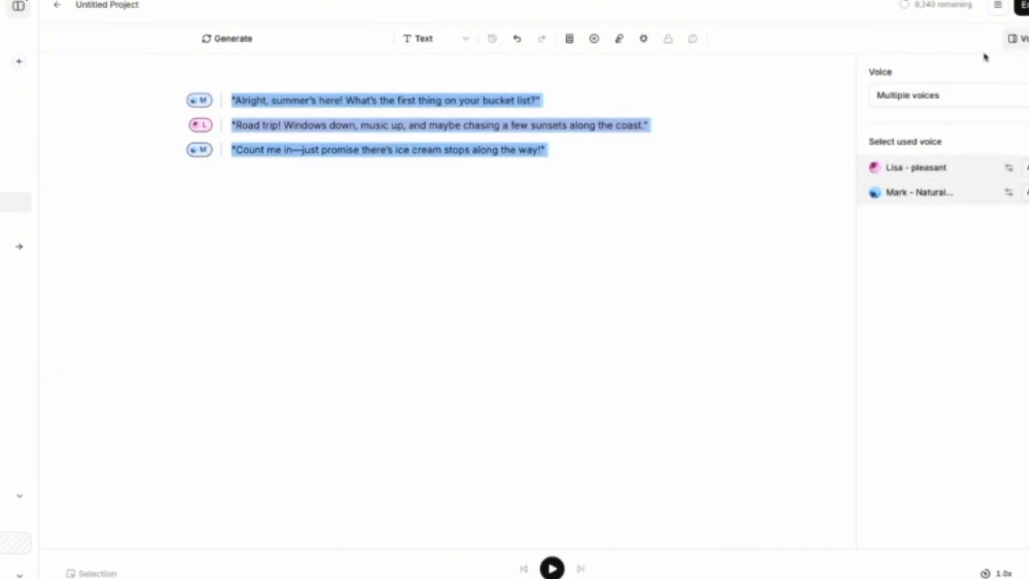
pyautogui.click(1021, 5)
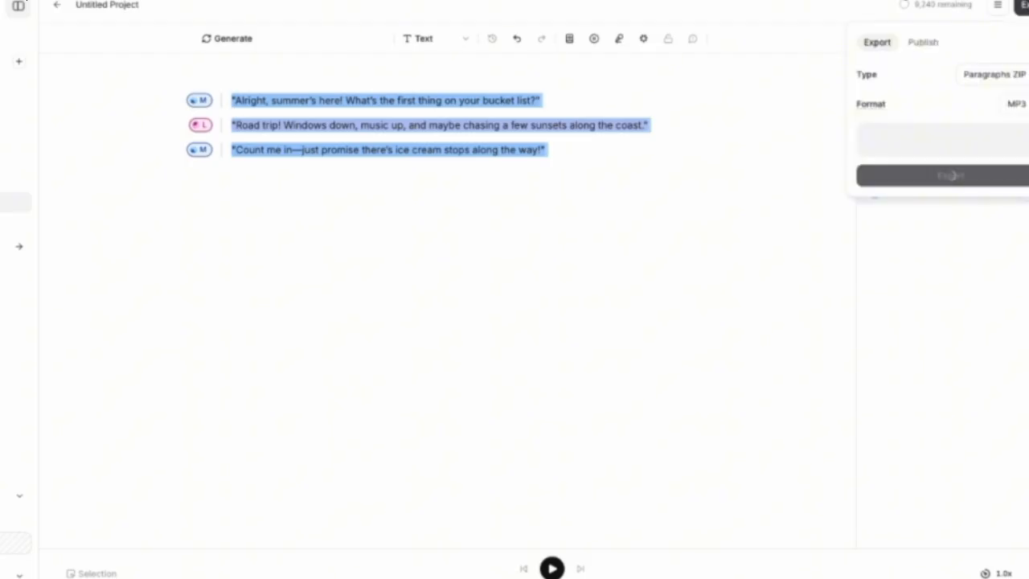
pyautogui.click(992, 75)
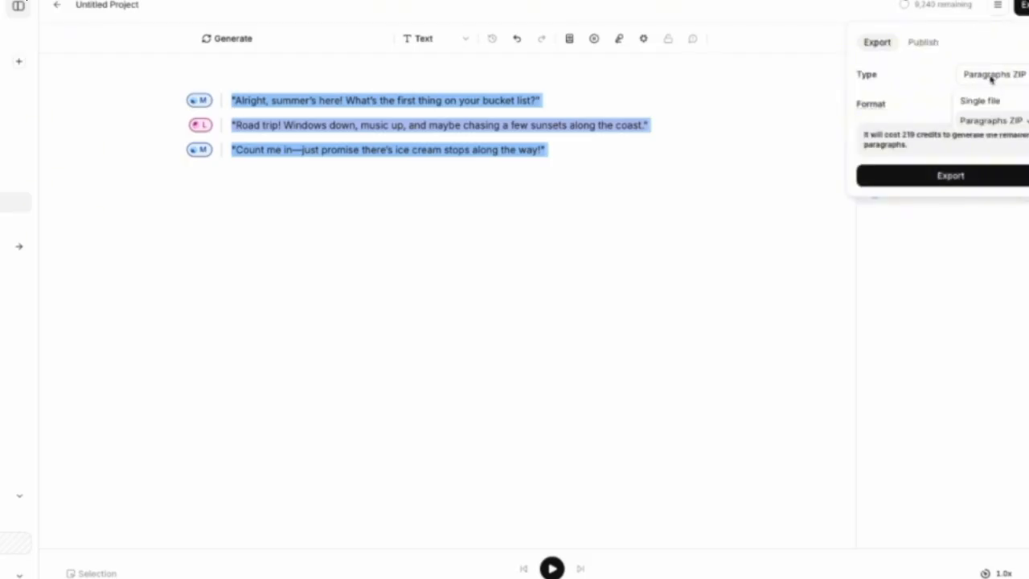
pyautogui.click(989, 121)
pyautogui.click(925, 178)
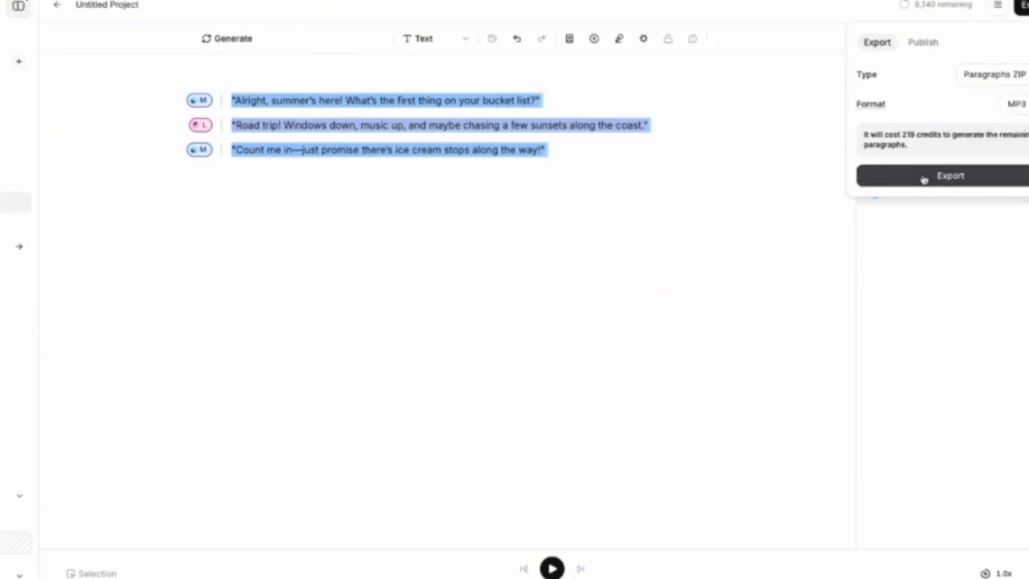
pyautogui.moveTo(900, 135); pyautogui.dragTo(927, 135)
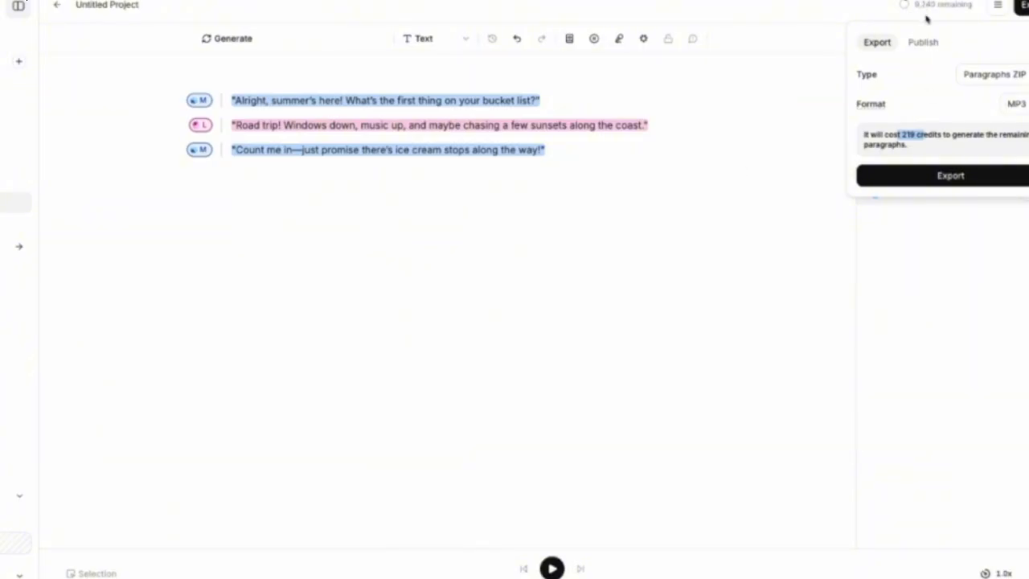
pyautogui.click(918, 174)
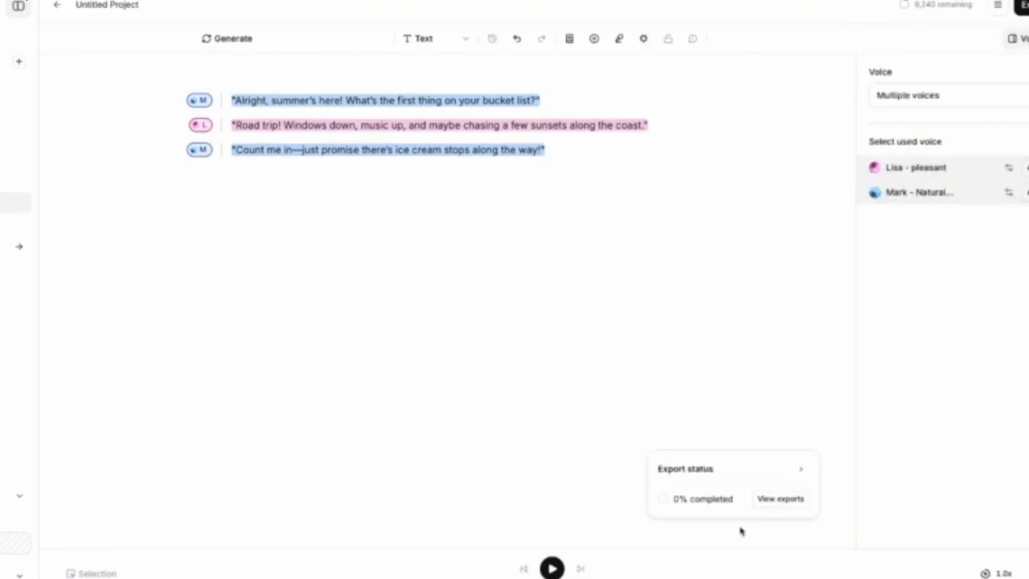
# Return to the Studio project overview and start creating a podcast.
pyautogui.click(37, 234)
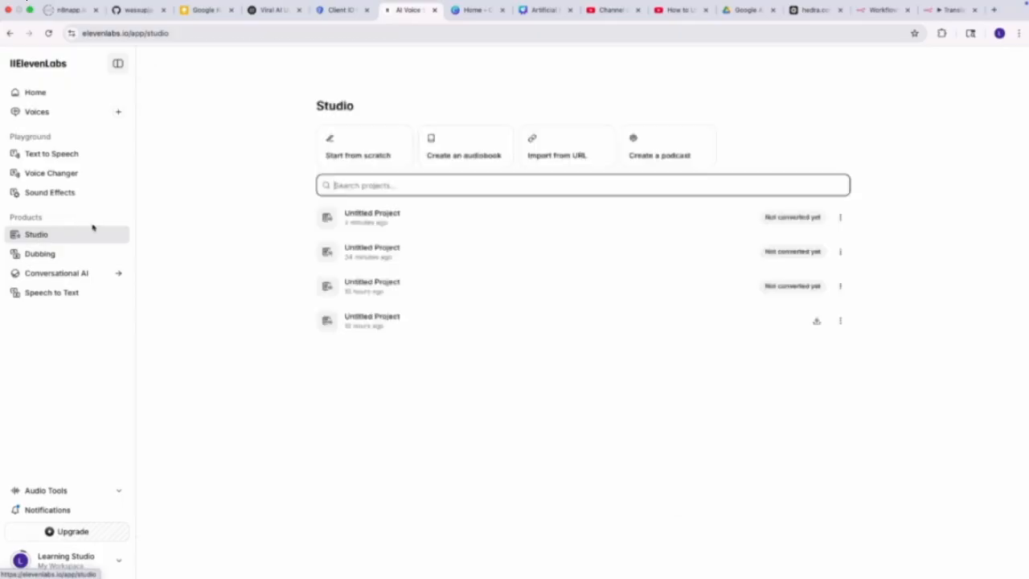
pyautogui.click(667, 155)
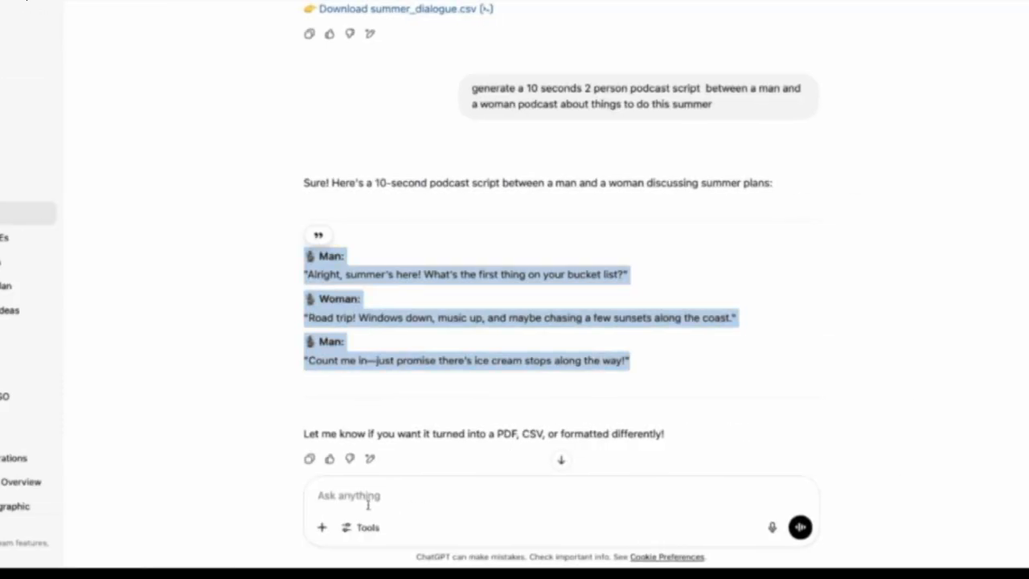
# Switch to the ChatGPT conversation and ask it to turn the podcast script into a PDF.
pyautogui.click(368, 504)
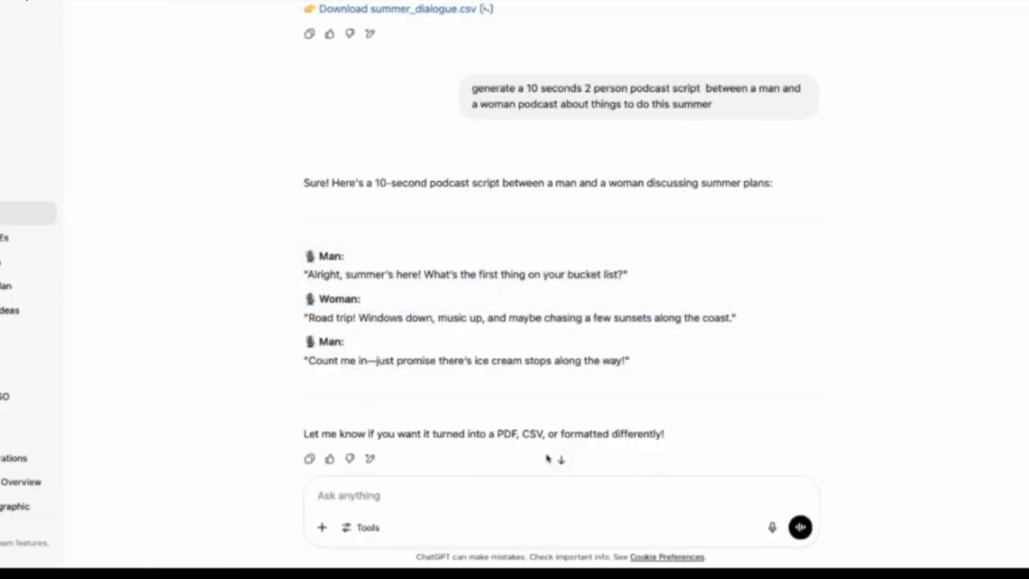
pyautogui.write('yes turn this into pdf')
pyautogui.press('Return')
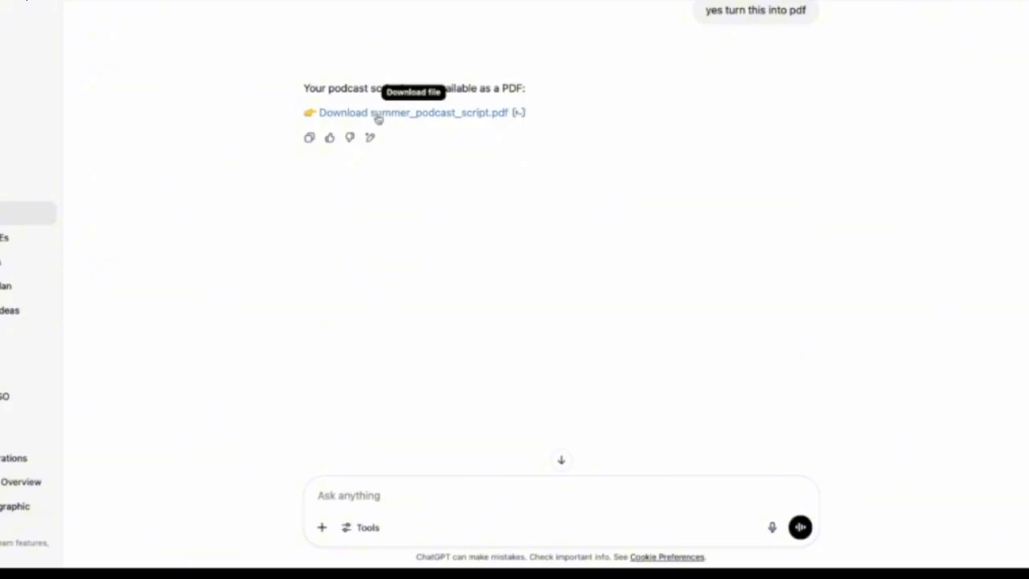
# Download summer_podcast_script.pdf and generate a Conversation podcast from it in ElevenLabs, with Chris as host voice and Jessica as guest voice.
pyautogui.click(378, 117)
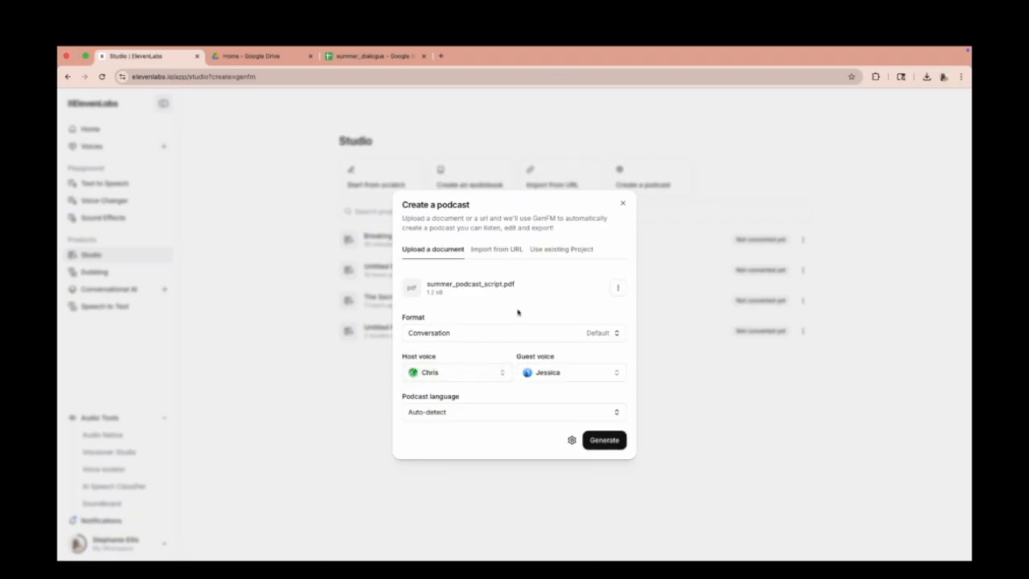
pyautogui.click(479, 252)
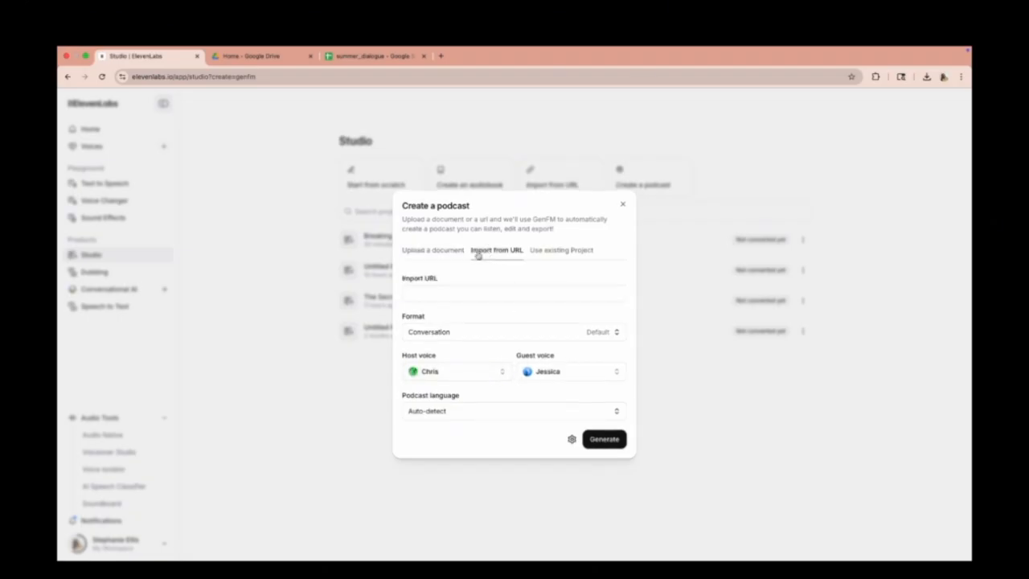
pyautogui.click(542, 257)
pyautogui.click(430, 251)
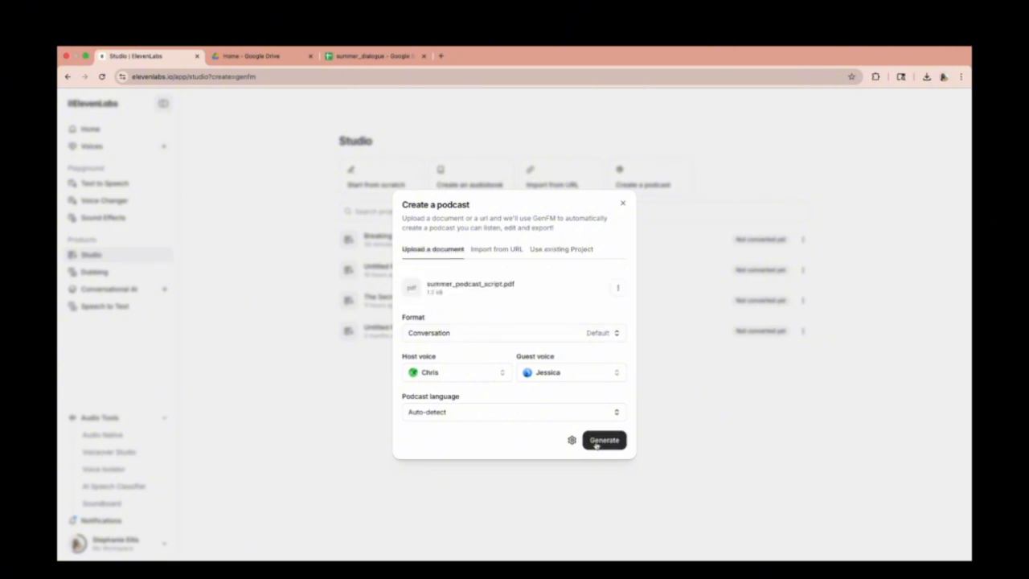
pyautogui.click(602, 440)
# Check which voice is assigned to each of the three generated paragraphs and review the podcast's export options.
pyautogui.click(346, 189)
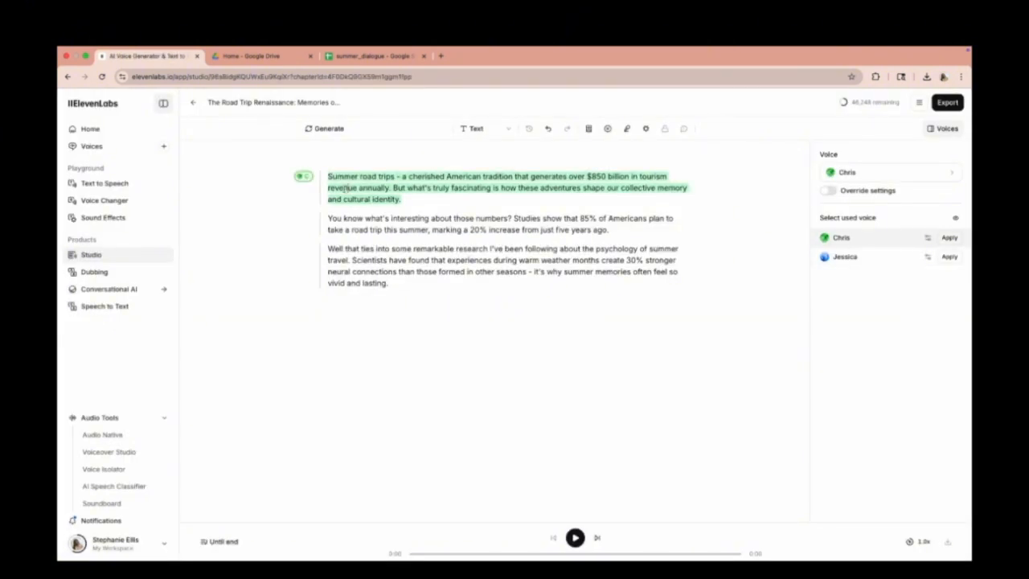
pyautogui.click(348, 228)
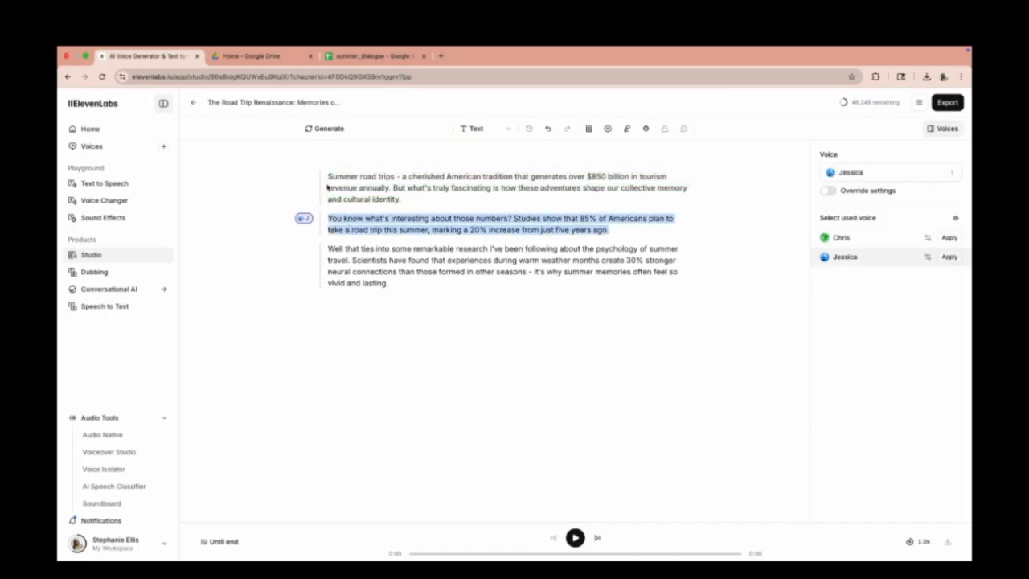
pyautogui.click(344, 187)
pyautogui.click(348, 230)
pyautogui.click(344, 270)
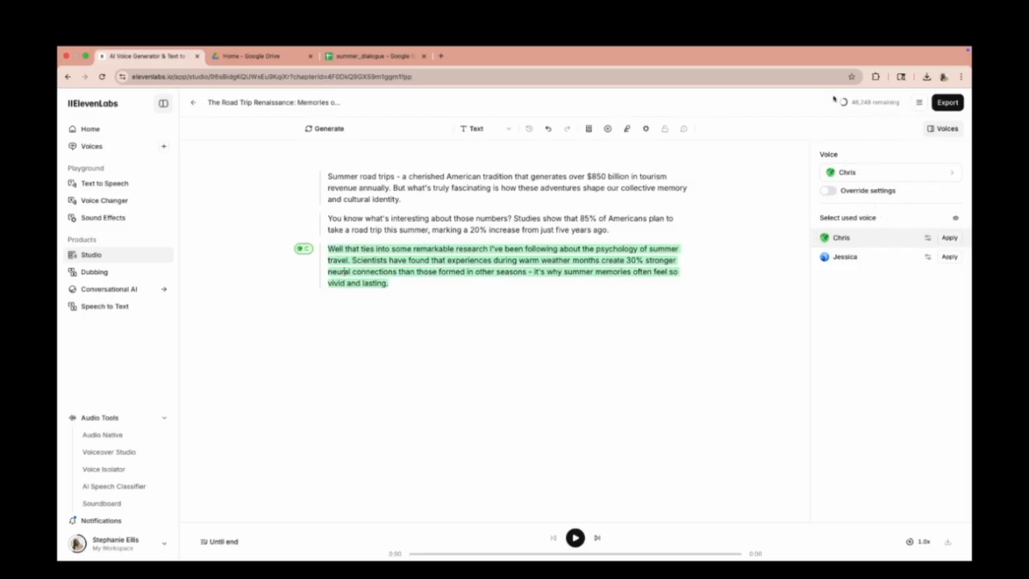
pyautogui.click(944, 102)
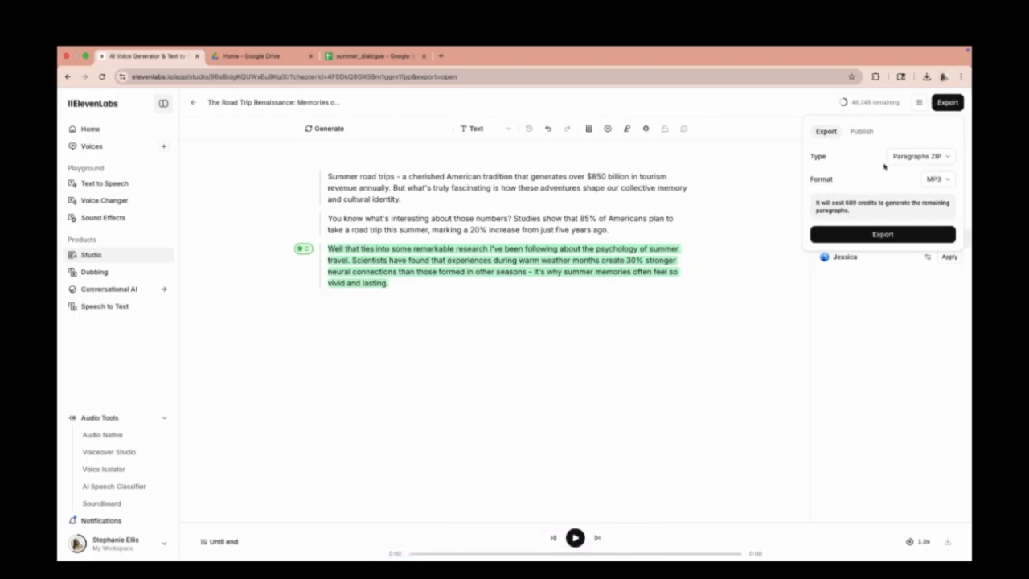
pyautogui.click(547, 271)
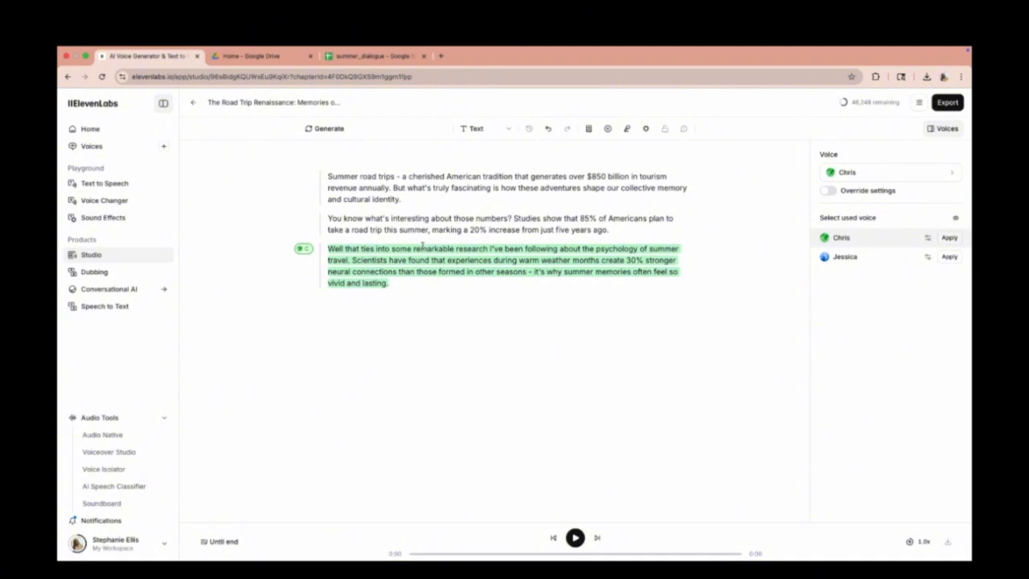
# Create a voiceover project named "test" in Voiceover Studio with download (2).wav as its source file.
pyautogui.click(120, 456)
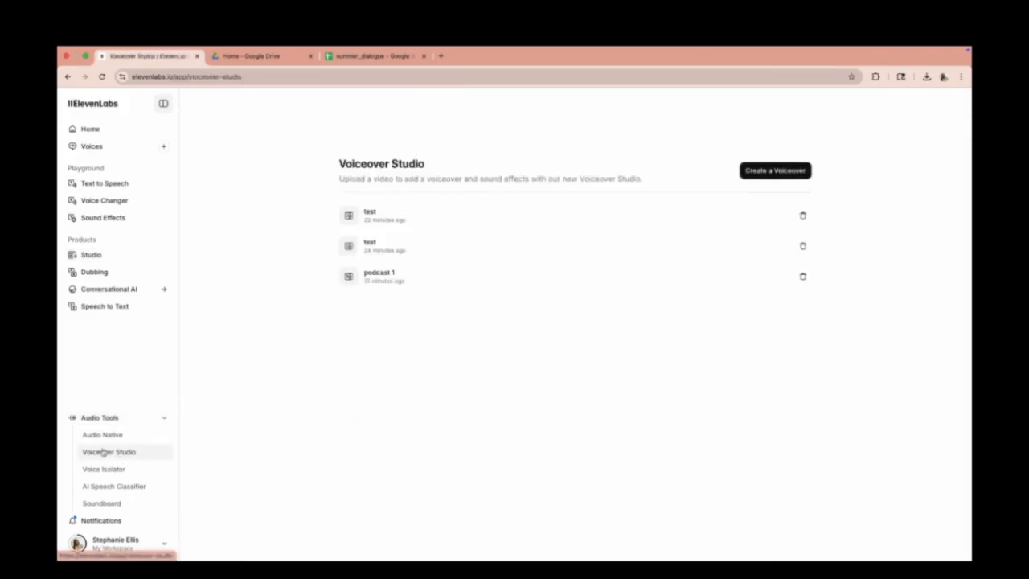
pyautogui.click(765, 172)
pyautogui.click(482, 293)
pyautogui.write('t')
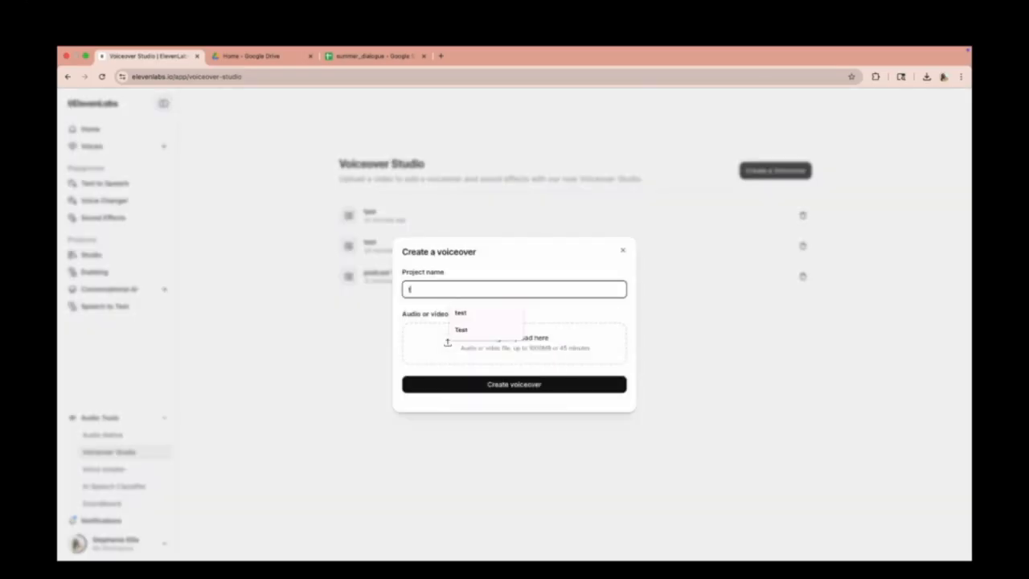
pyautogui.write('est')
pyautogui.click(425, 361)
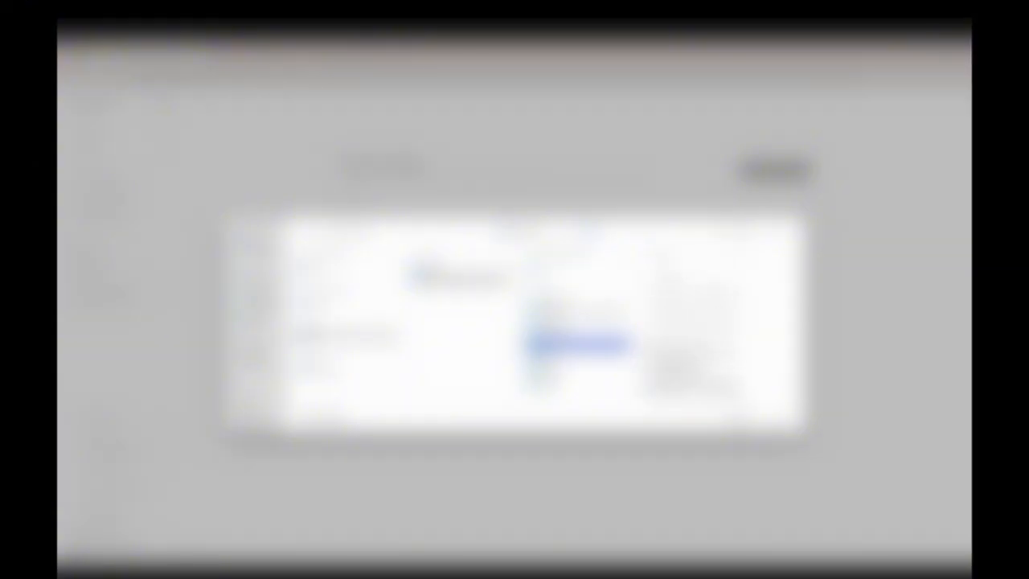
pyautogui.click(693, 361)
pyautogui.click(780, 416)
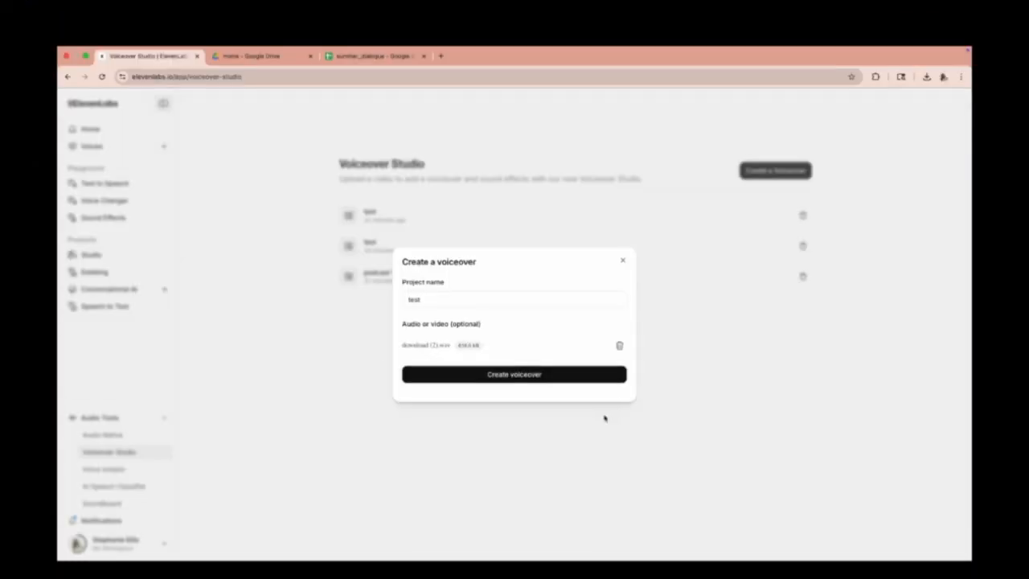
pyautogui.click(519, 375)
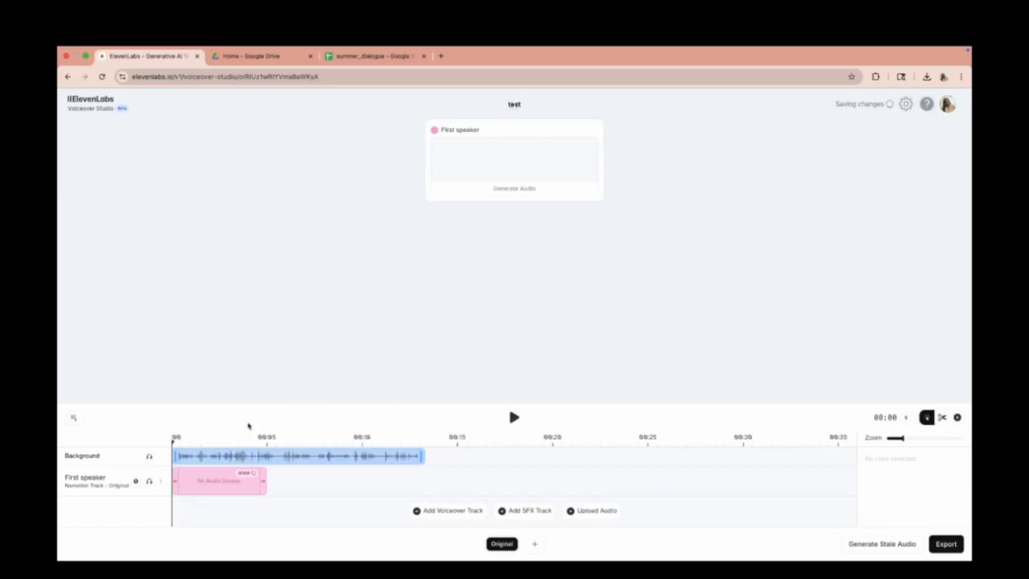
# Delete the background audio clip and the empty First speaker clip from the timeline, and open the project settings.
pyautogui.click(179, 456)
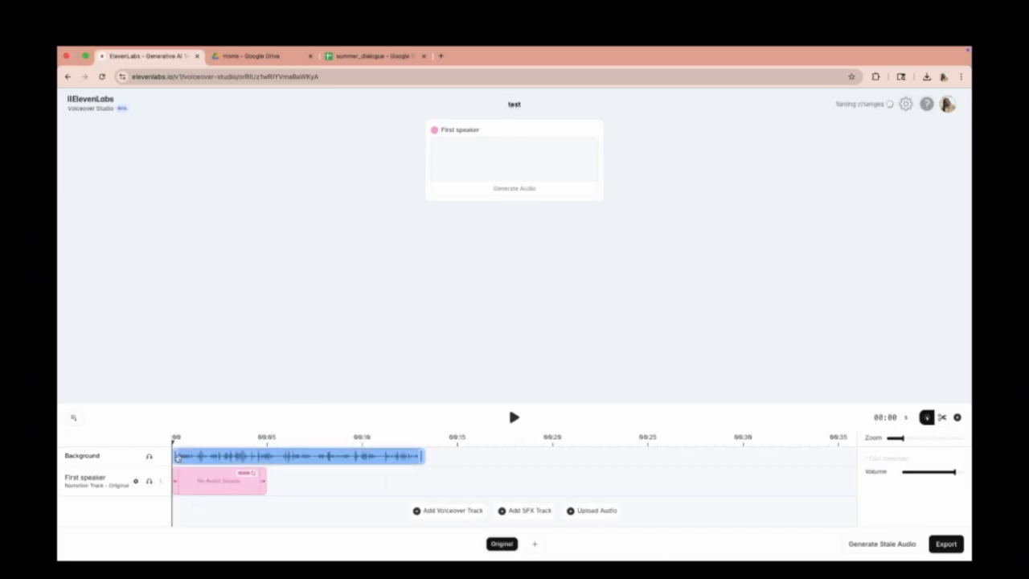
pyautogui.press('BackSpace')
pyautogui.click(196, 479)
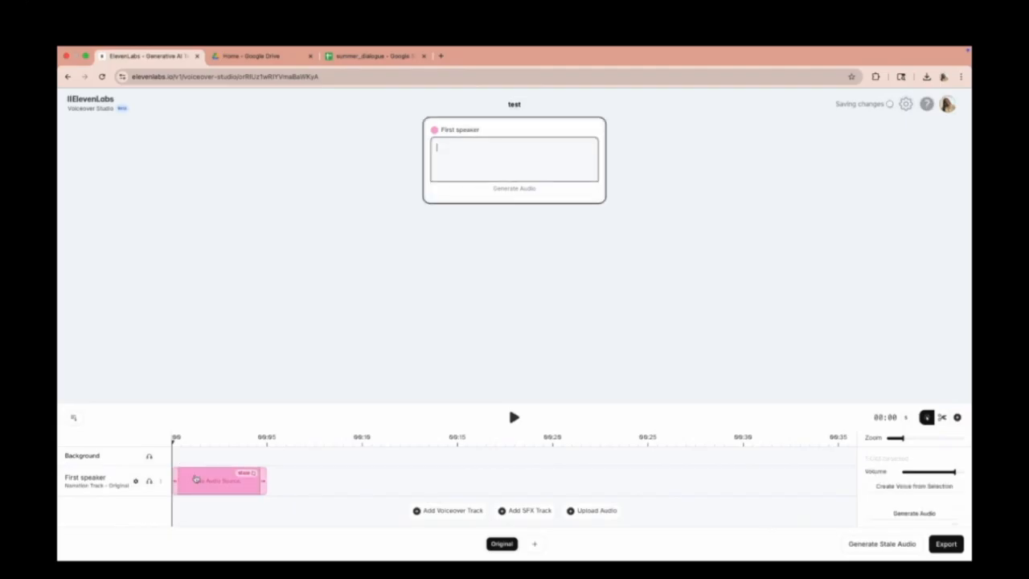
pyautogui.rightClick(197, 480)
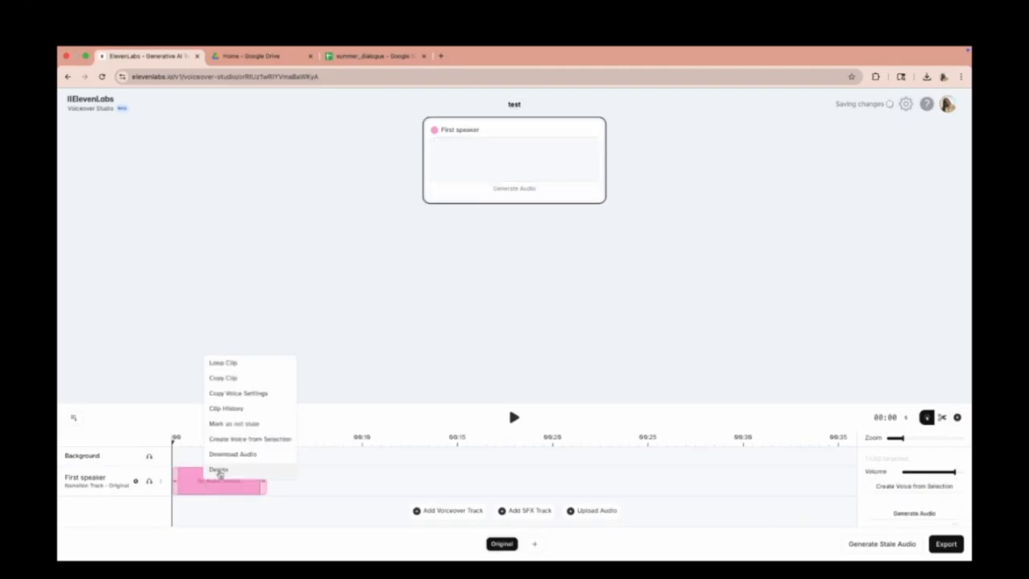
pyautogui.click(220, 473)
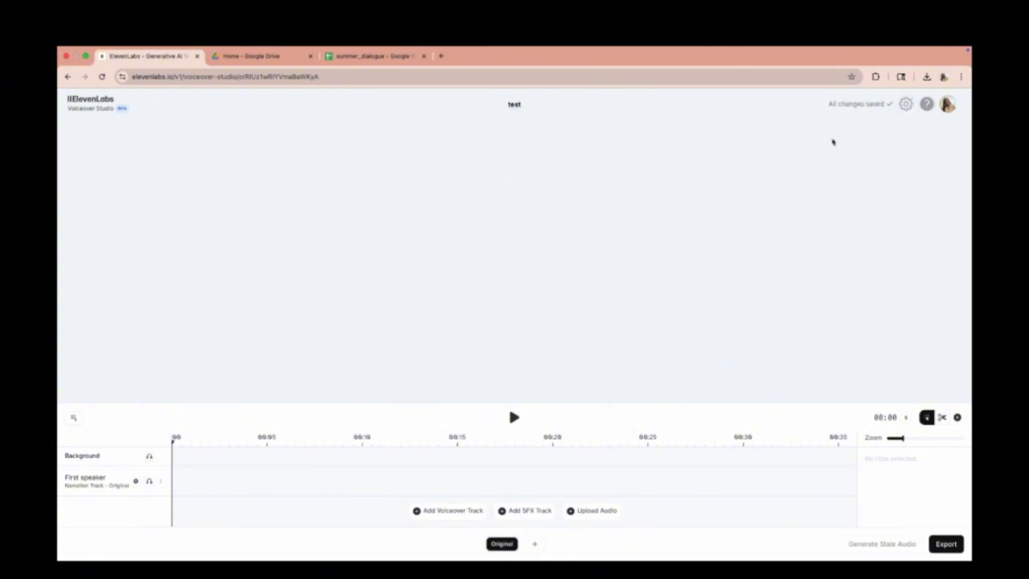
pyautogui.click(943, 79)
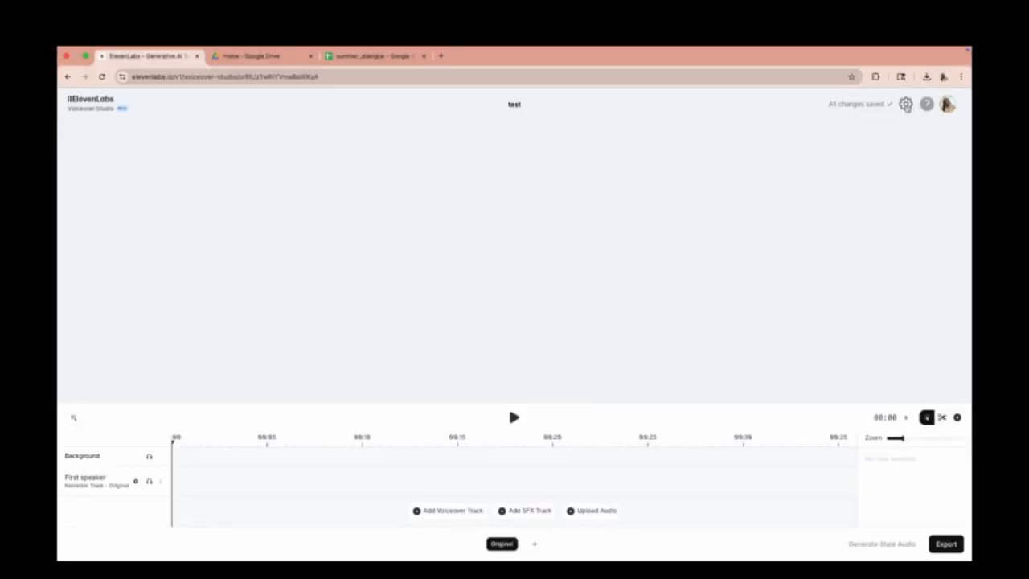
pyautogui.click(907, 104)
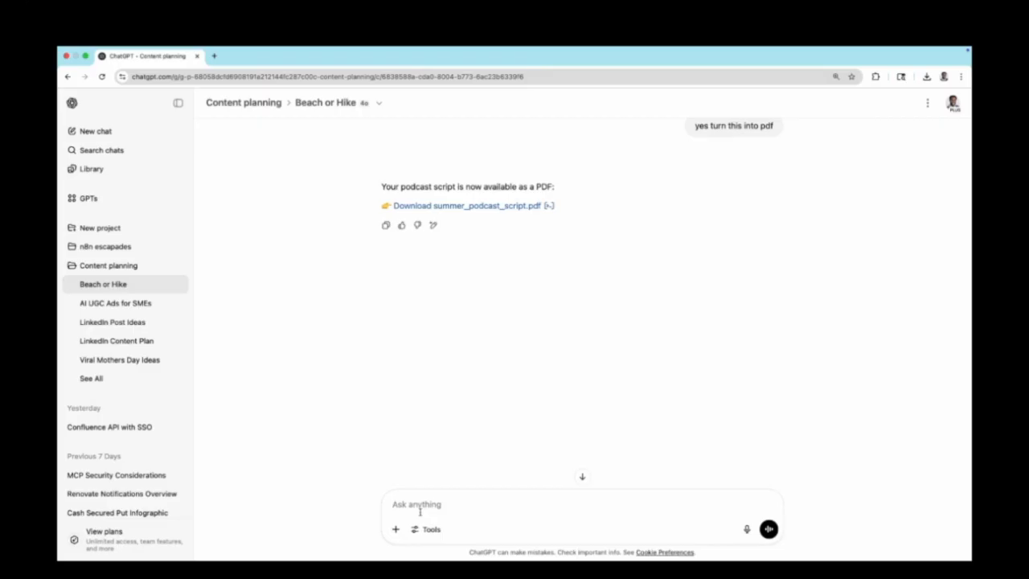
# Switch to ChatGPT, request "turn this into a csv file in this format: speaker,line", and download summer_podcast_script.csv.
pyautogui.write('turn thids into a csv file in this forma')
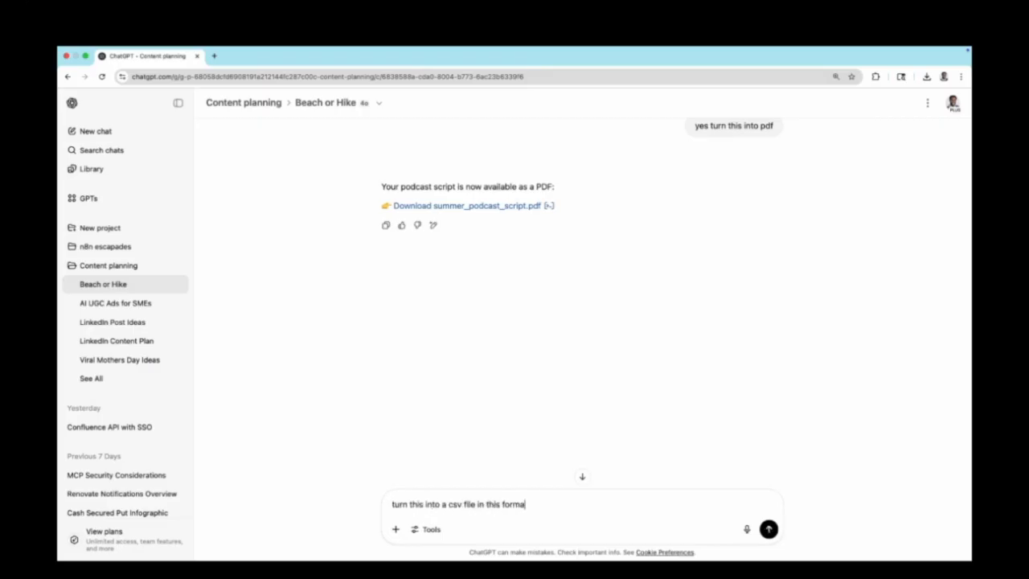
pyautogui.write('t: speaker,line')
pyautogui.press('Return')
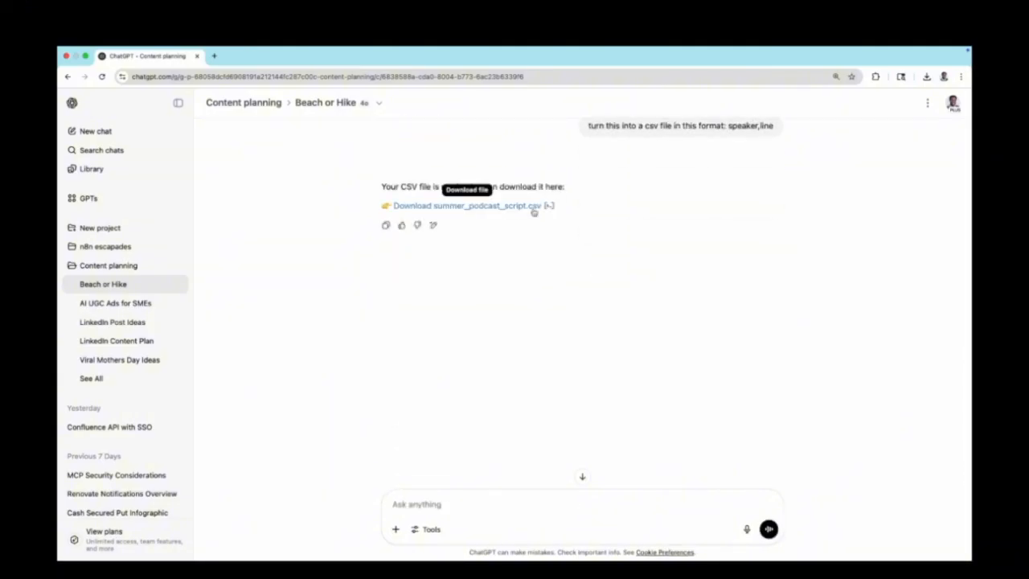
pyautogui.click(533, 208)
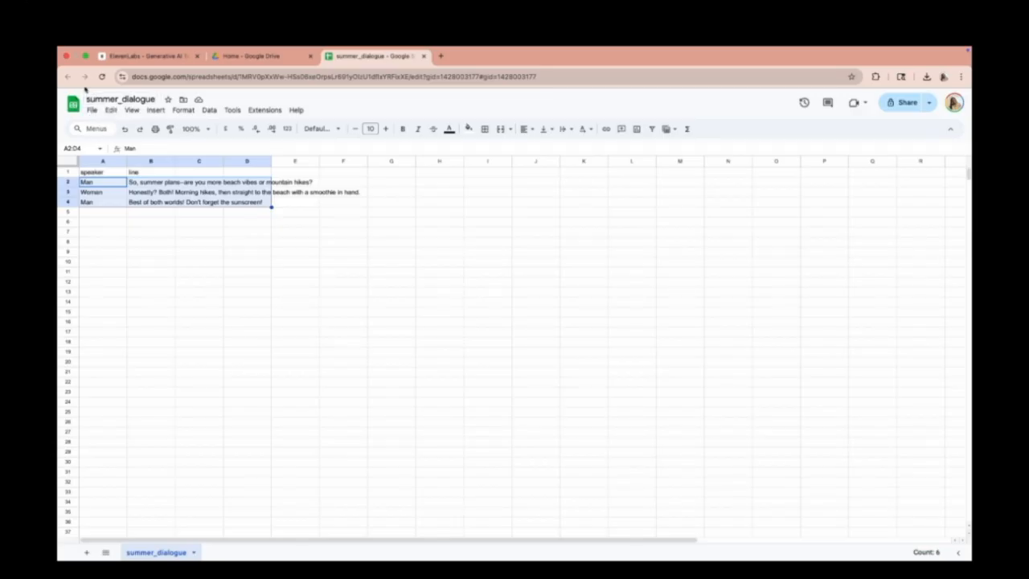
# Switch to the summer_dialogue spreadsheet and examine its speaker and line columns.
pyautogui.click(139, 226)
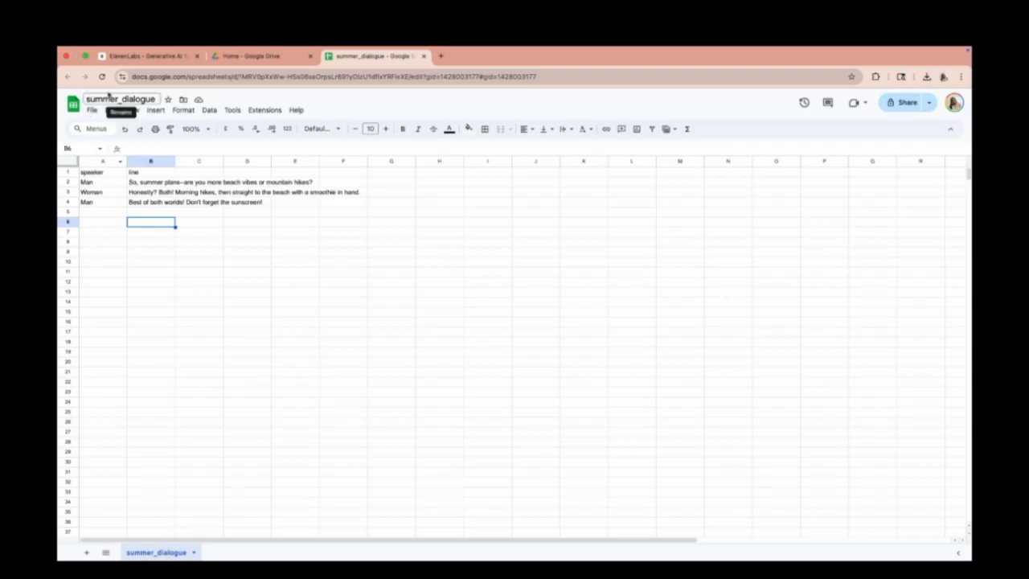
pyautogui.moveTo(90, 172); pyautogui.dragTo(398, 235)
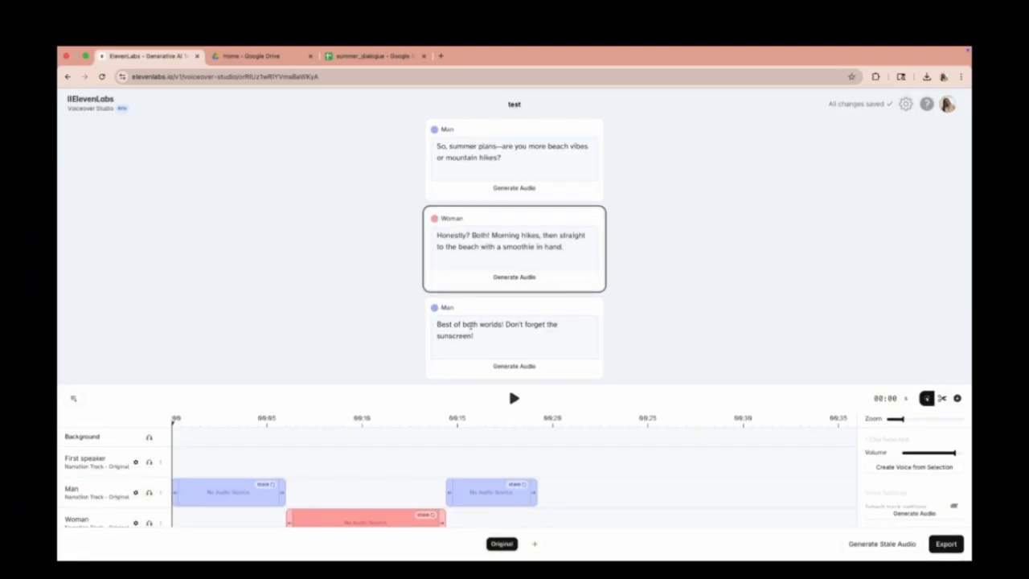
# In the ElevenLabs voiceover project, set the Man track's voice to Mark - Natural Conversations.
pyautogui.click(451, 355)
pyautogui.click(449, 147)
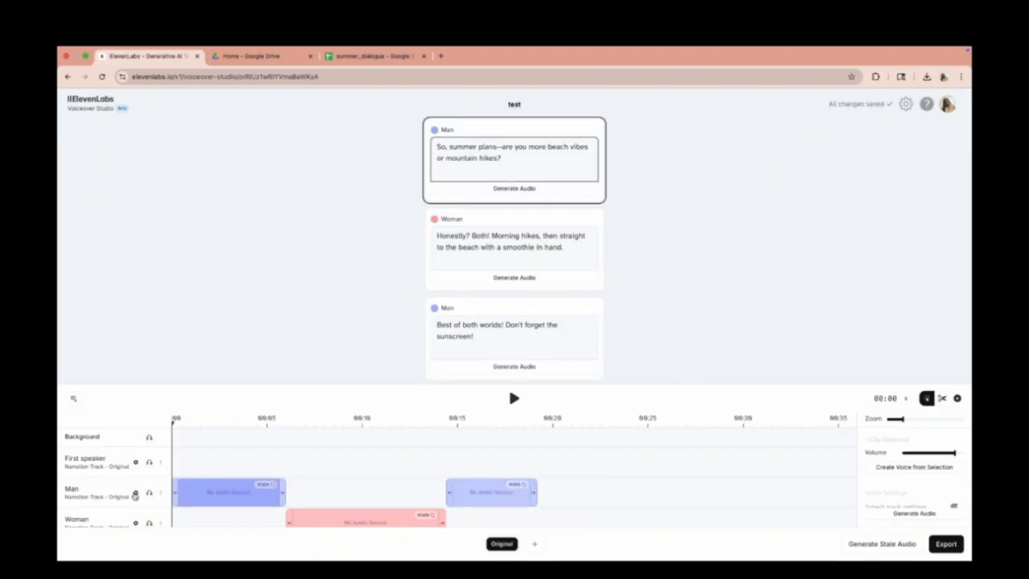
pyautogui.click(135, 492)
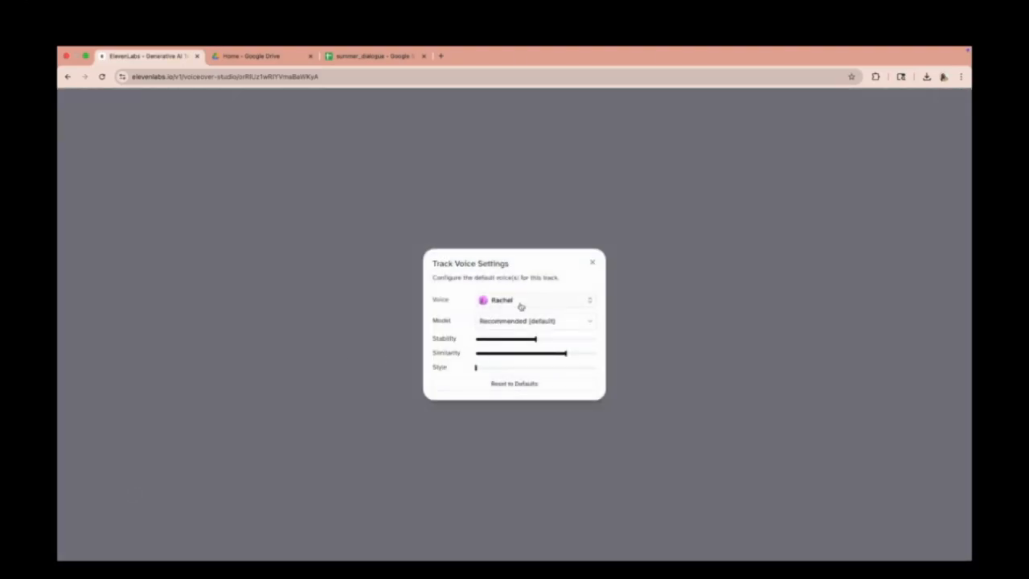
pyautogui.click(521, 306)
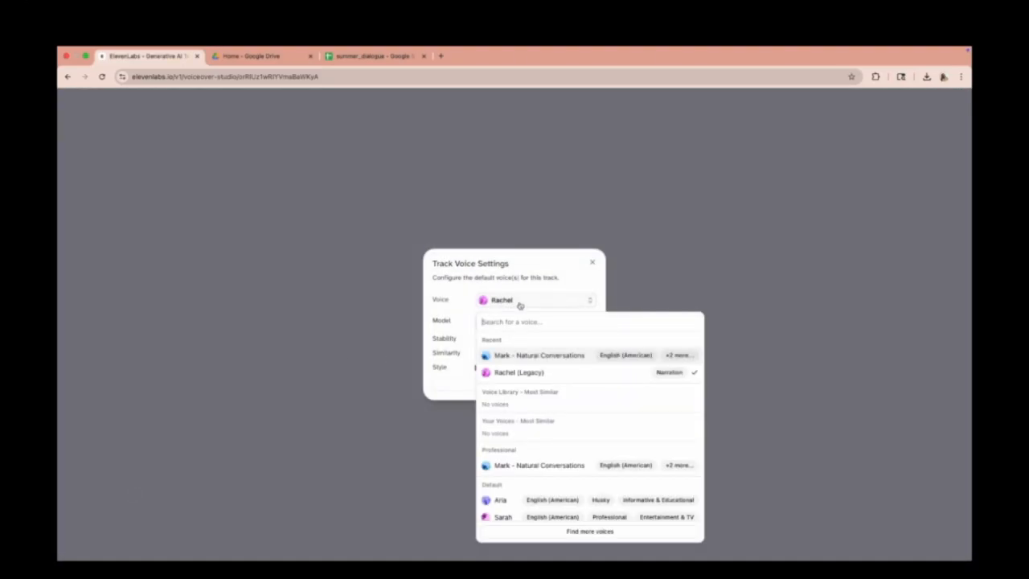
pyautogui.click(526, 360)
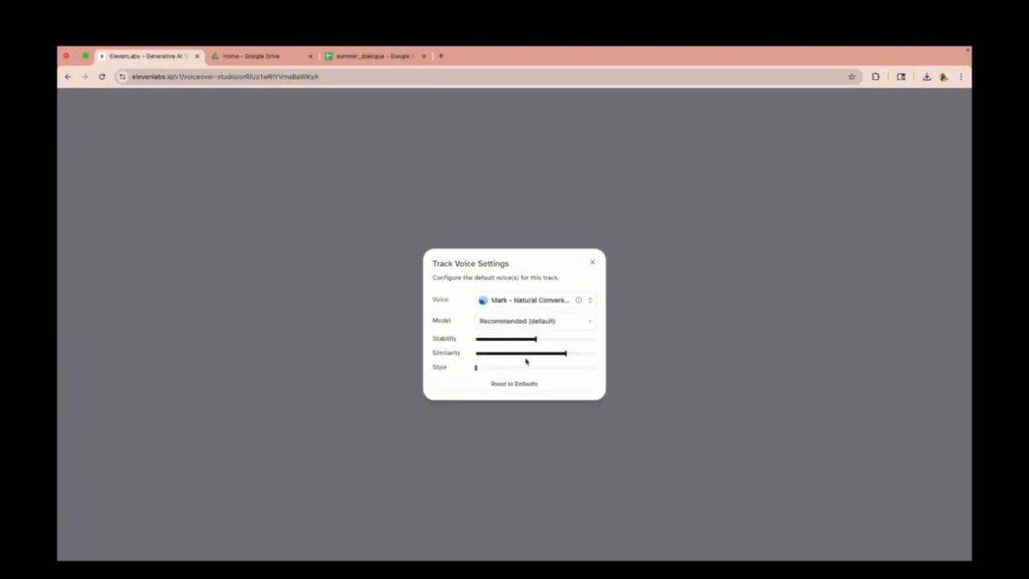
pyautogui.click(592, 262)
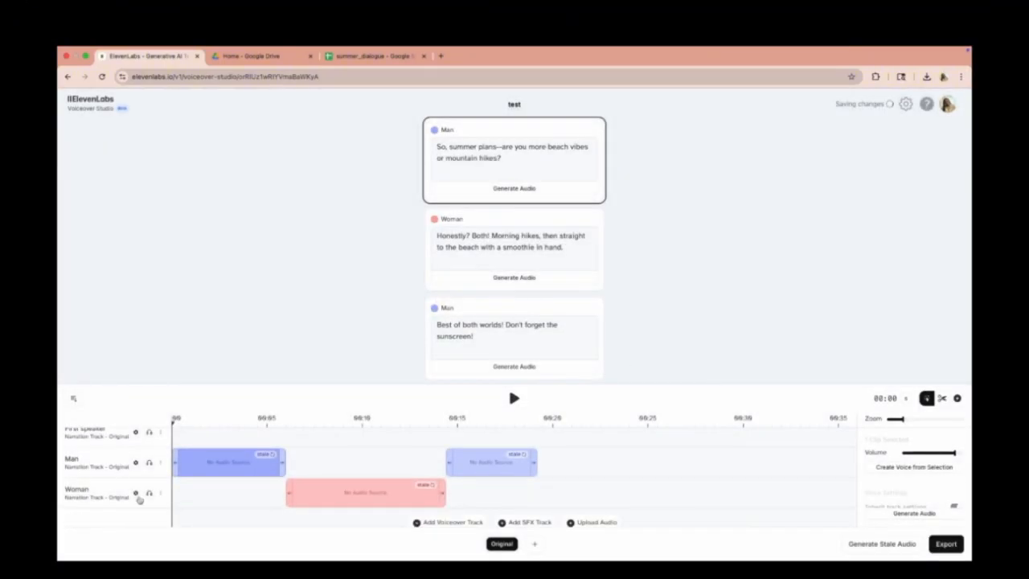
# Check the Woman track's voice settings and play back the generated dialogue on the timeline.
pyautogui.click(136, 494)
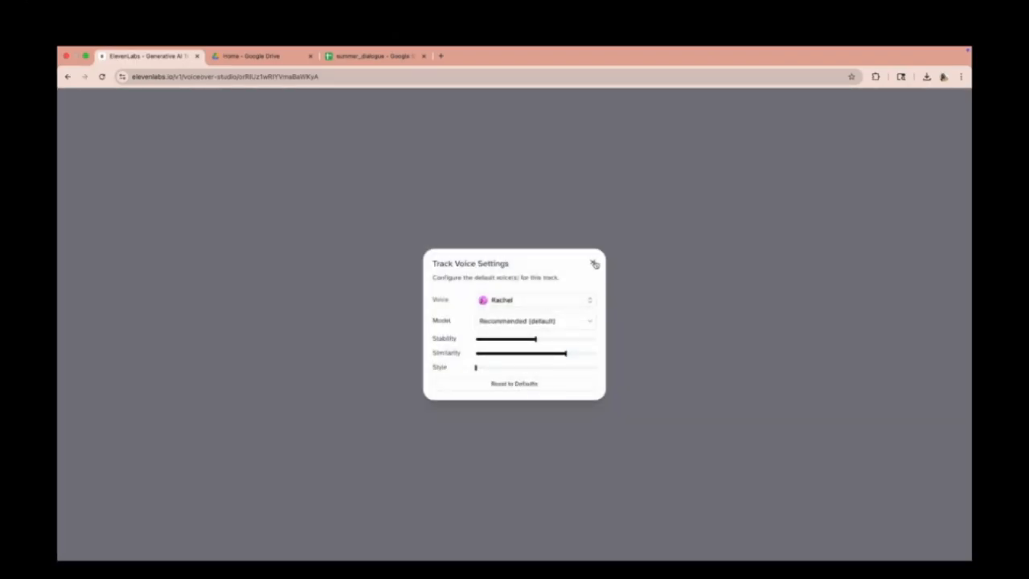
pyautogui.click(595, 264)
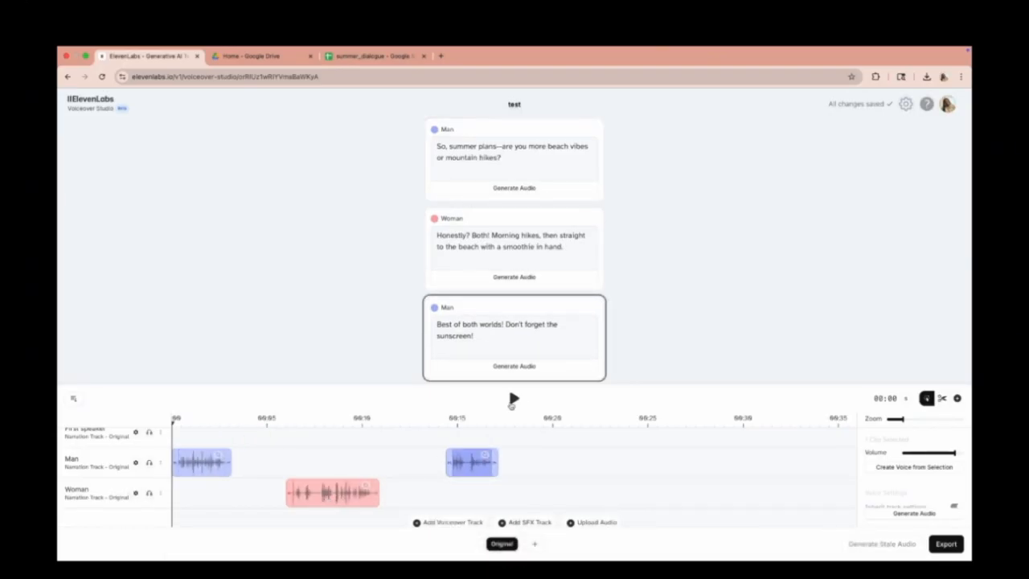
pyautogui.click(513, 402)
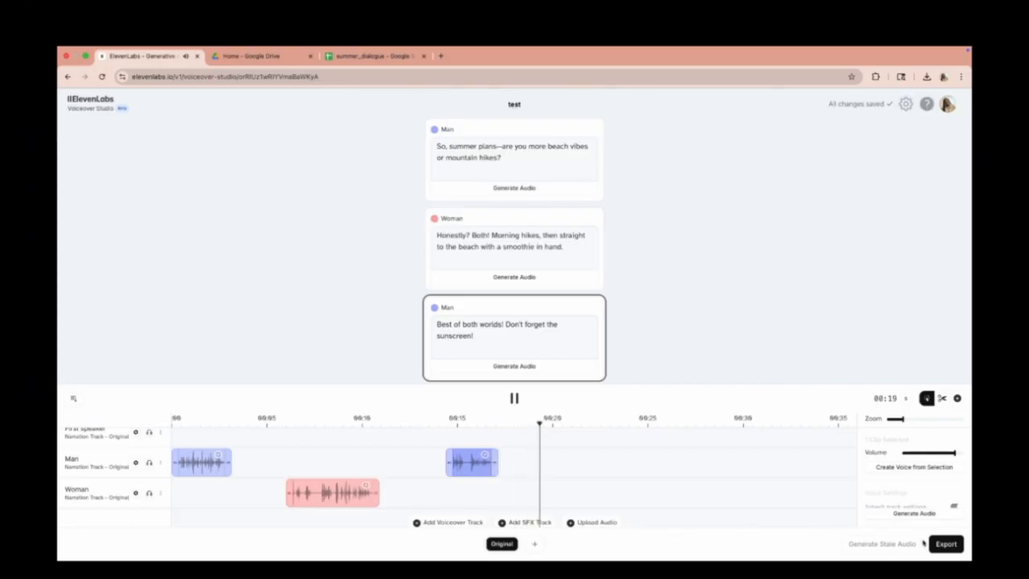
pyautogui.click(519, 401)
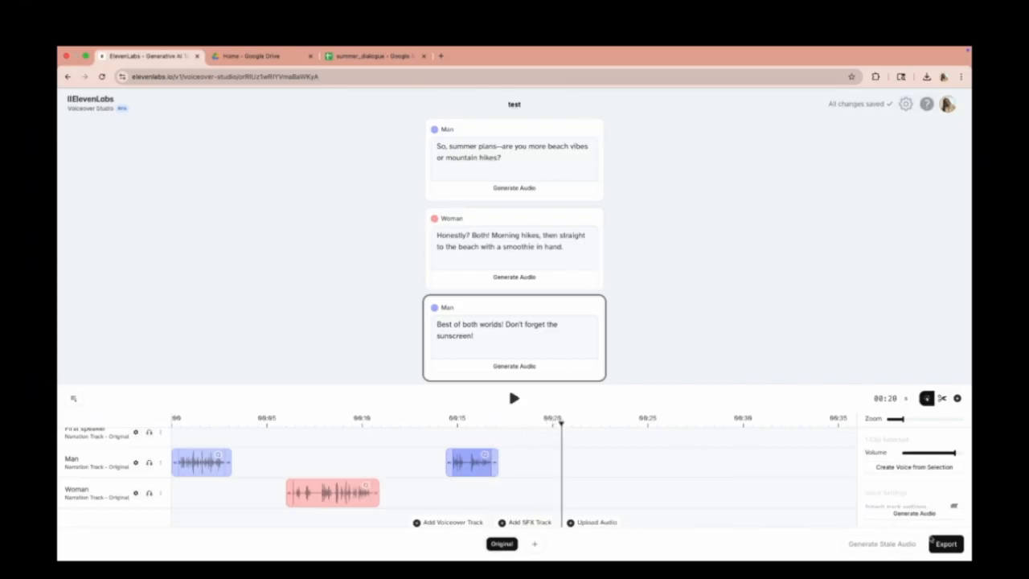
# Export the Original voiceover as Audio Tracks in a ZIP.
pyautogui.click(933, 543)
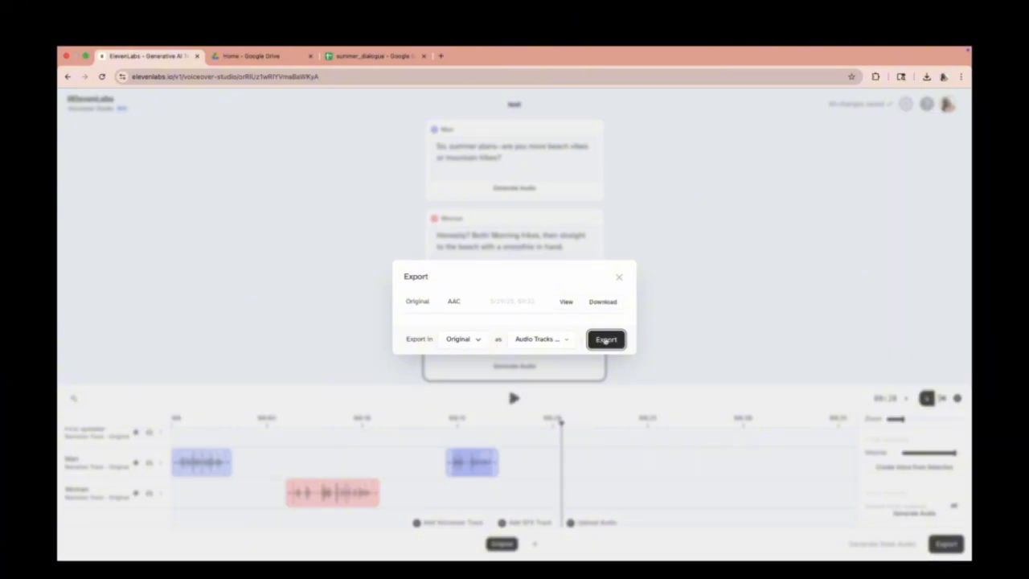
pyautogui.click(605, 340)
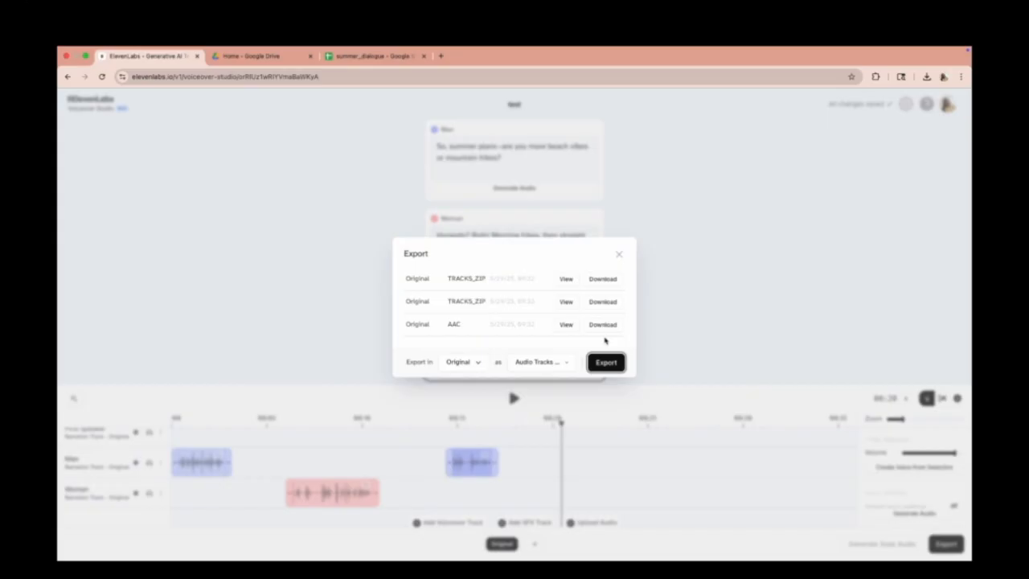
# Download the newest TRACKS_ZIP export and open the downloaded ZIP file.
pyautogui.click(602, 278)
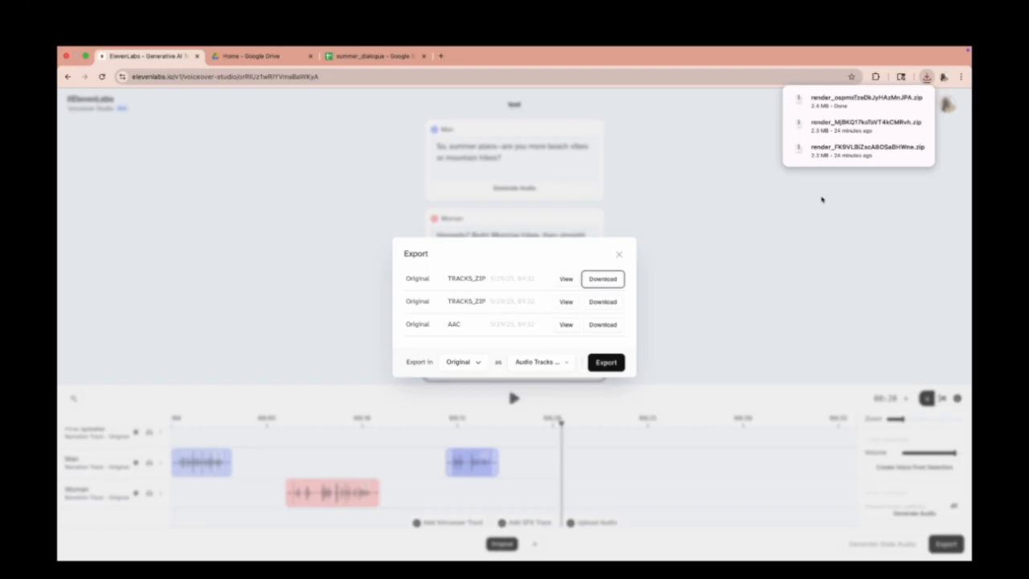
pyautogui.click(900, 102)
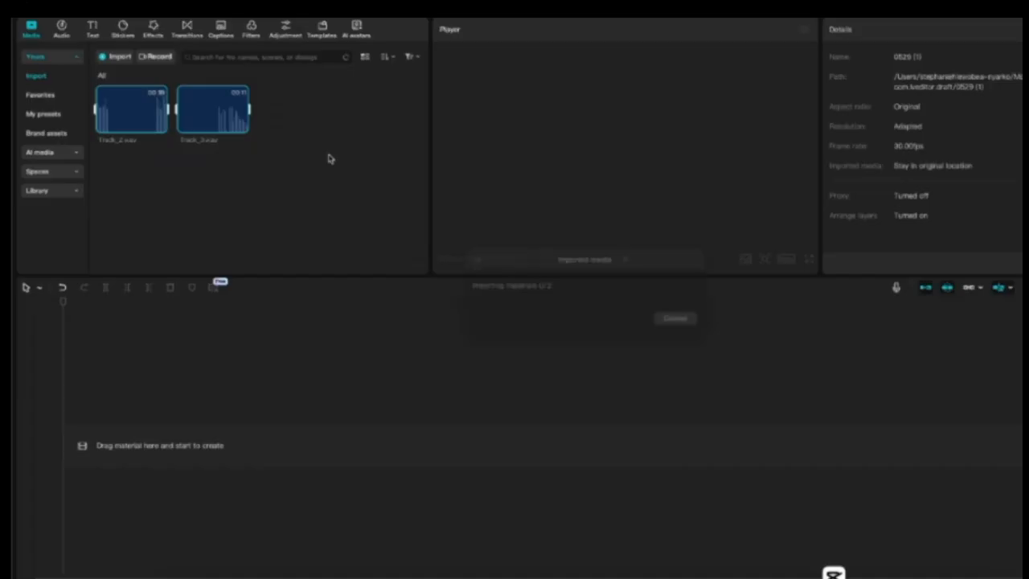
# In CapCut, place Track_2.wav at the start of the timeline and briefly play it back.
pyautogui.moveTo(156, 131); pyautogui.dragTo(137, 483)
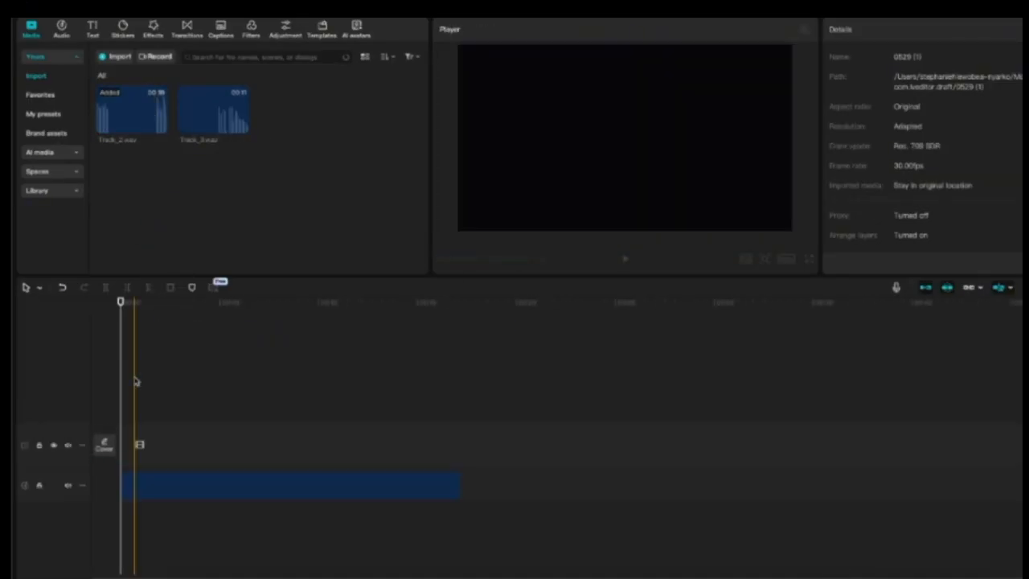
pyautogui.click(621, 258)
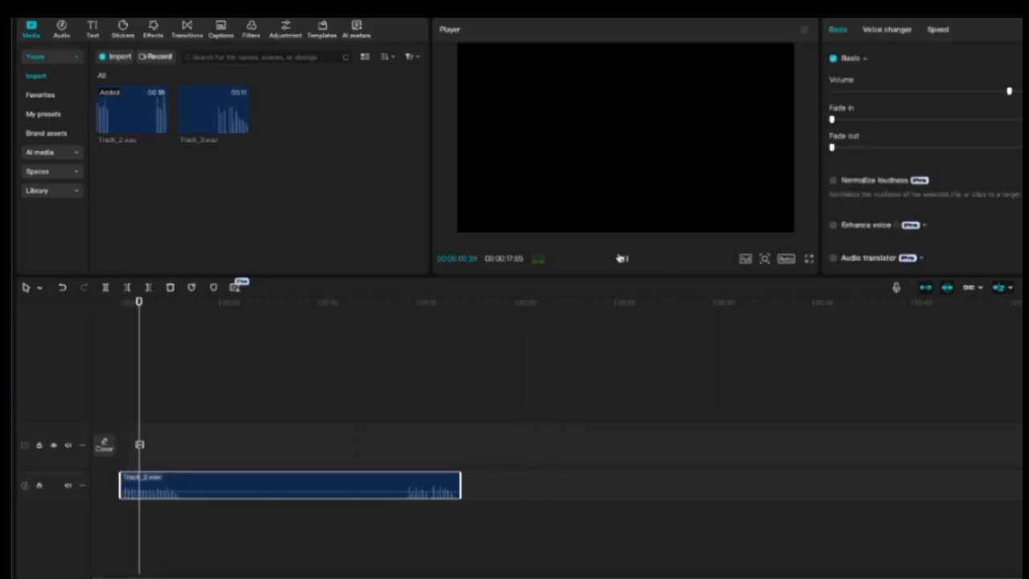
pyautogui.click(623, 258)
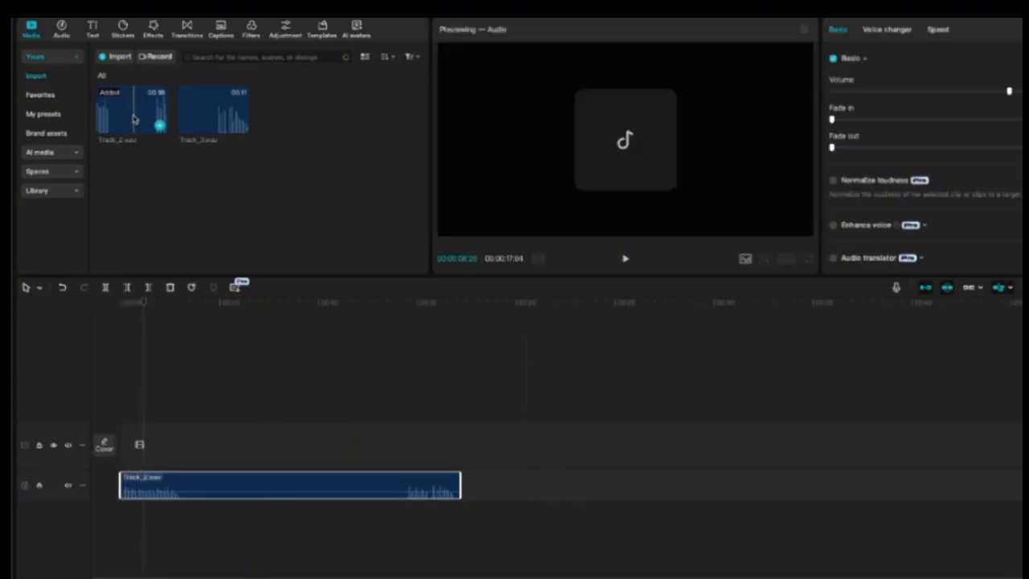
pyautogui.click(843, 340)
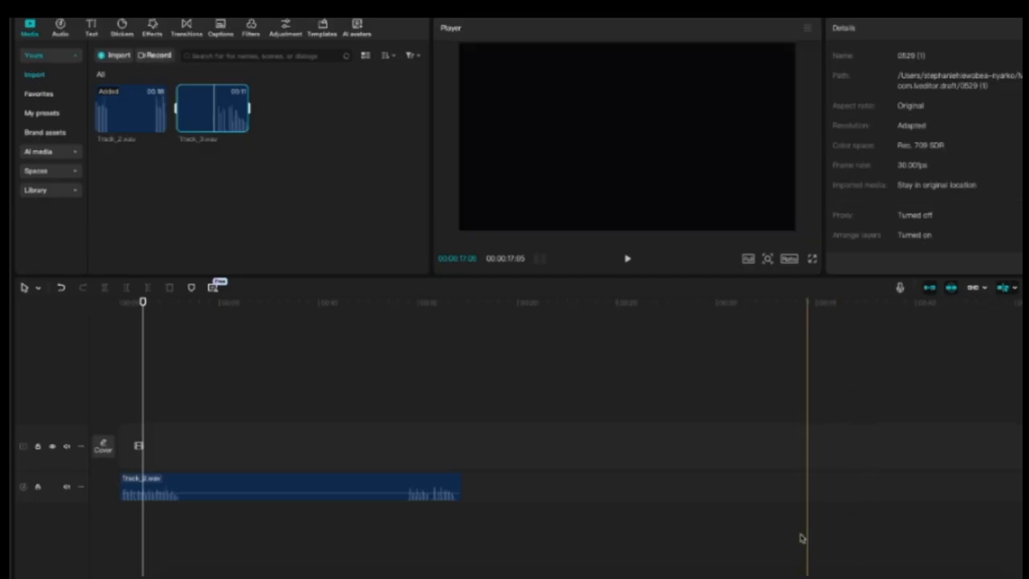